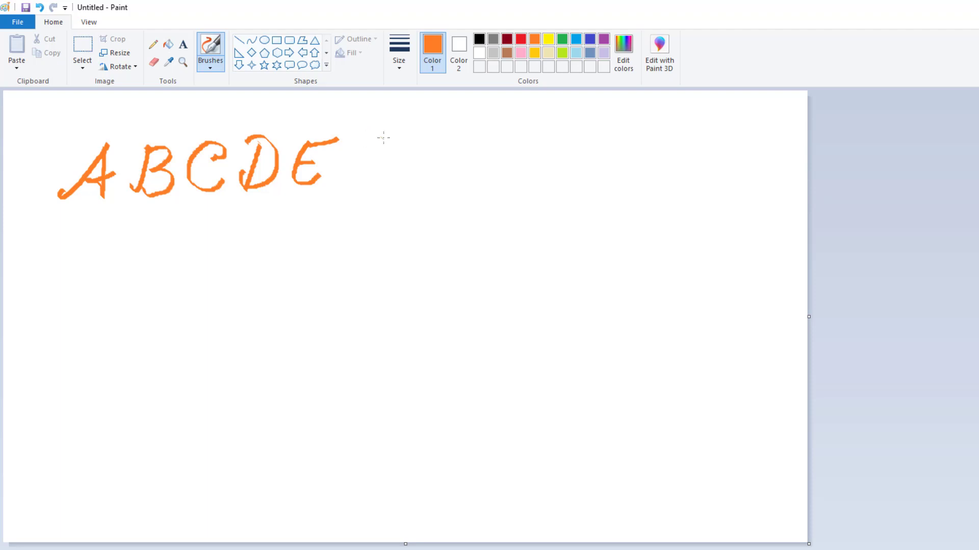
# Step: Write the letters F, G, H, I and J in orange with the calligraphy brush, continuing the row after E
pyautogui.moveTo(377, 137)
pyautogui.mouseDown()
pyautogui.moveTo(335, 184)
pyautogui.moveTo(340, 159)
pyautogui.moveTo(376, 151)
pyautogui.mouseUp()
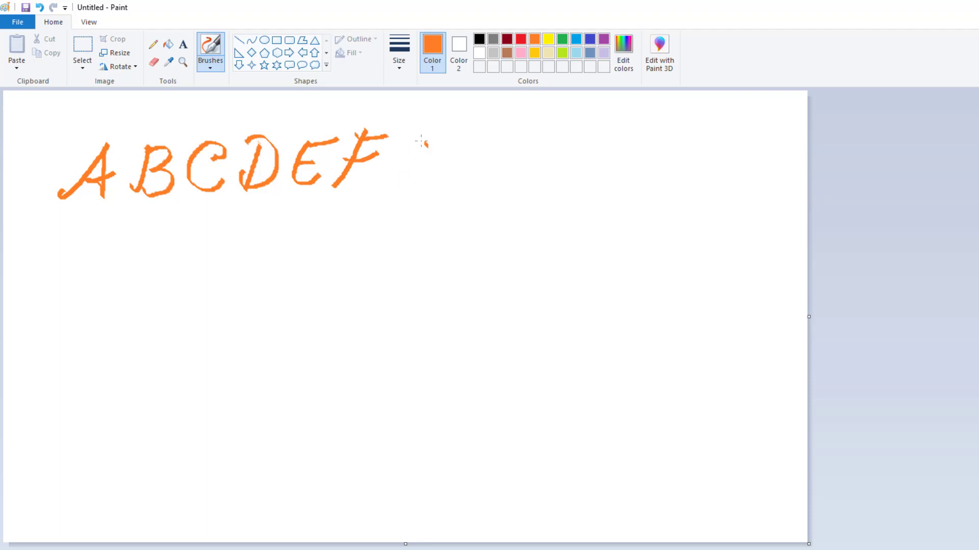
pyautogui.moveTo(421, 142)
pyautogui.mouseDown()
pyautogui.moveTo(389, 169)
pyautogui.moveTo(412, 165)
pyautogui.moveTo(412, 190)
pyautogui.mouseUp()
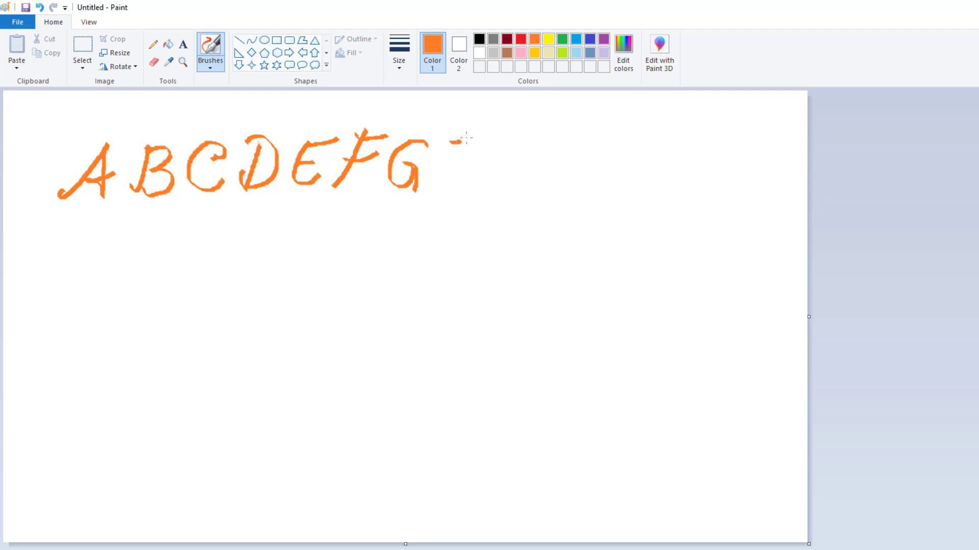
pyautogui.moveTo(466, 137)
pyautogui.mouseDown()
pyautogui.moveTo(444, 198)
pyautogui.moveTo(430, 187)
pyautogui.moveTo(476, 175)
pyautogui.moveTo(453, 223)
pyautogui.mouseUp()
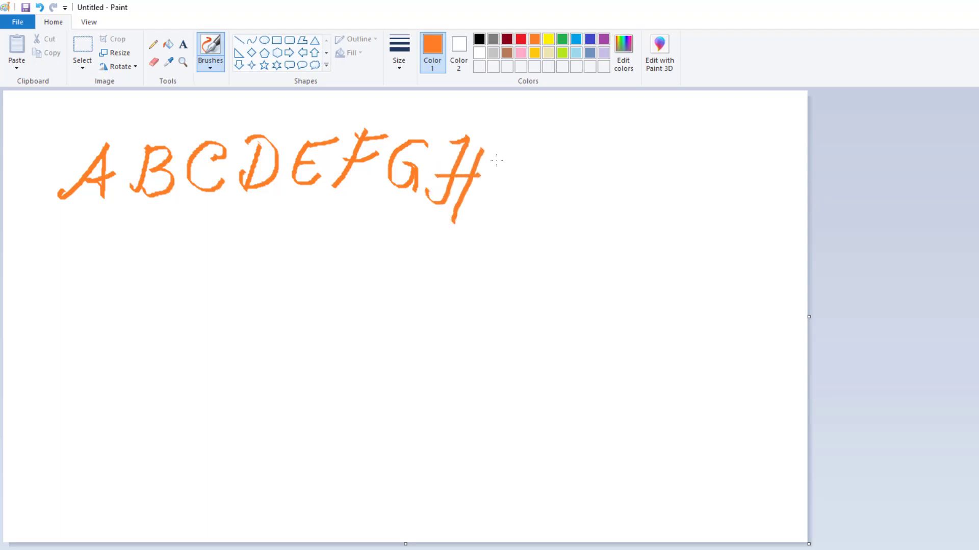
pyautogui.moveTo(507, 146)
pyautogui.mouseDown()
pyautogui.moveTo(538, 139)
pyautogui.moveTo(507, 196)
pyautogui.mouseUp()
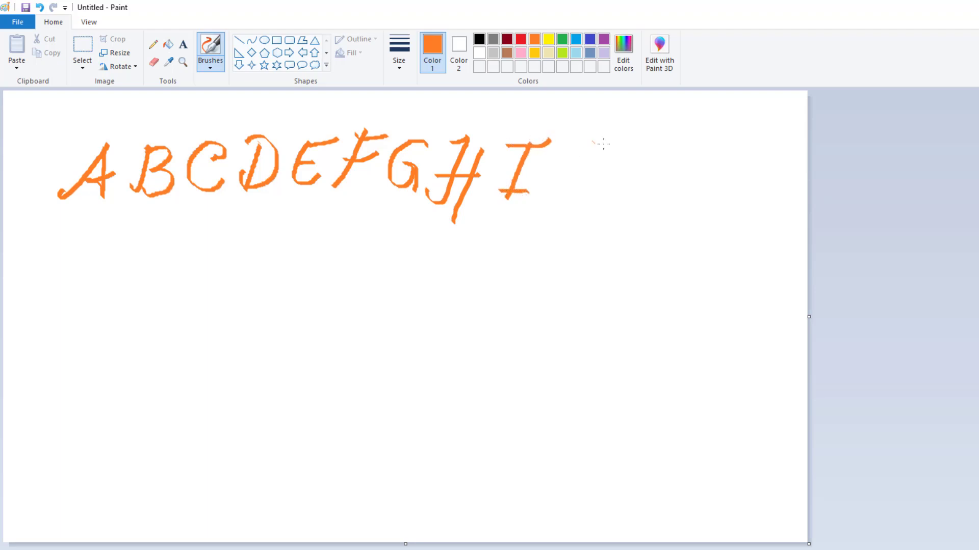
pyautogui.moveTo(573, 146)
pyautogui.mouseDown()
pyautogui.moveTo(596, 150)
pyautogui.moveTo(561, 214)
pyautogui.moveTo(561, 193)
pyautogui.mouseUp()
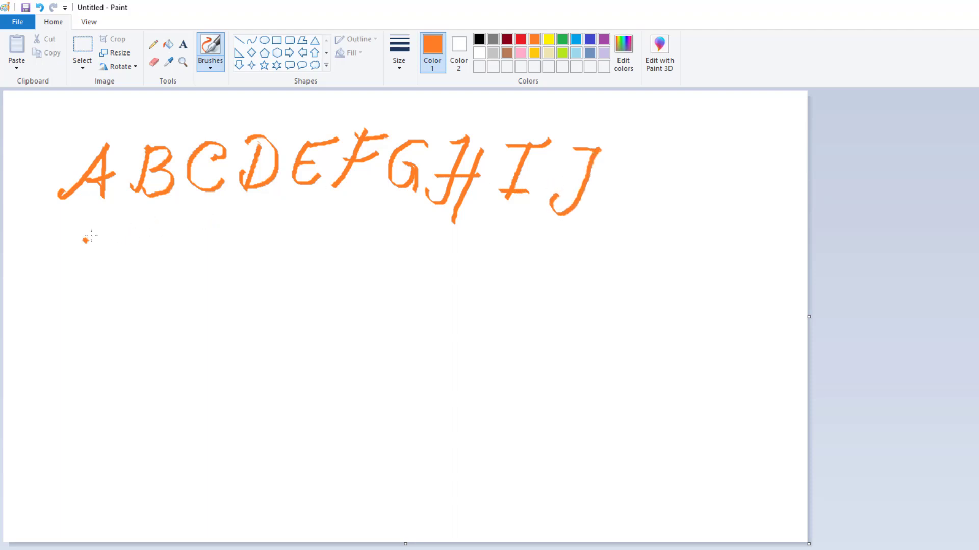
# Step: Draw a wavy orange line beneath the alphabet row and handwrite three Arabic letters, starting with alif and ba, below it
pyautogui.moveTo(85, 240)
pyautogui.mouseDown()
pyautogui.moveTo(165, 227)
pyautogui.moveTo(390, 251)
pyautogui.moveTo(638, 256)
pyautogui.mouseUp()
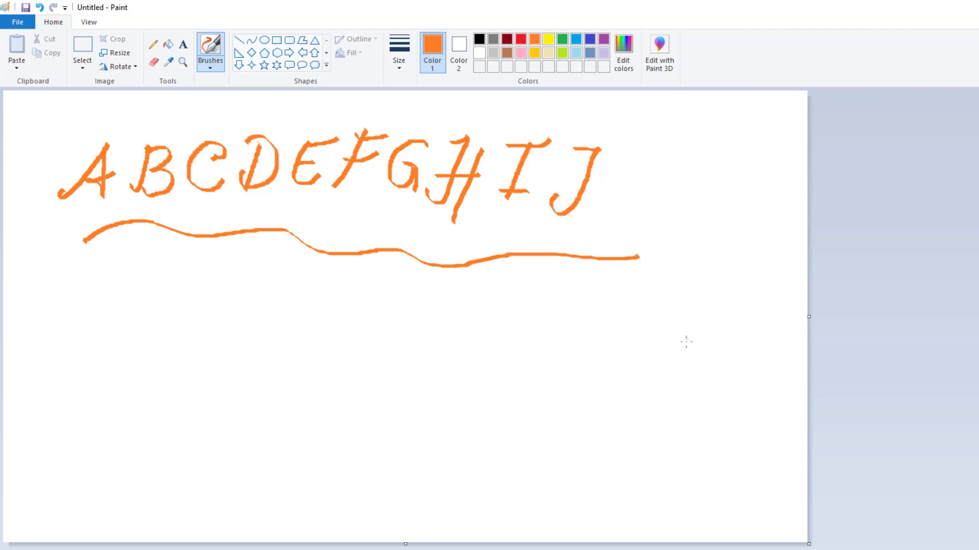
pyautogui.moveTo(698, 340)
pyautogui.mouseDown()
pyautogui.moveTo(694, 377)
pyautogui.moveTo(674, 361)
pyautogui.moveTo(667, 376)
pyautogui.moveTo(633, 372)
pyautogui.mouseUp()
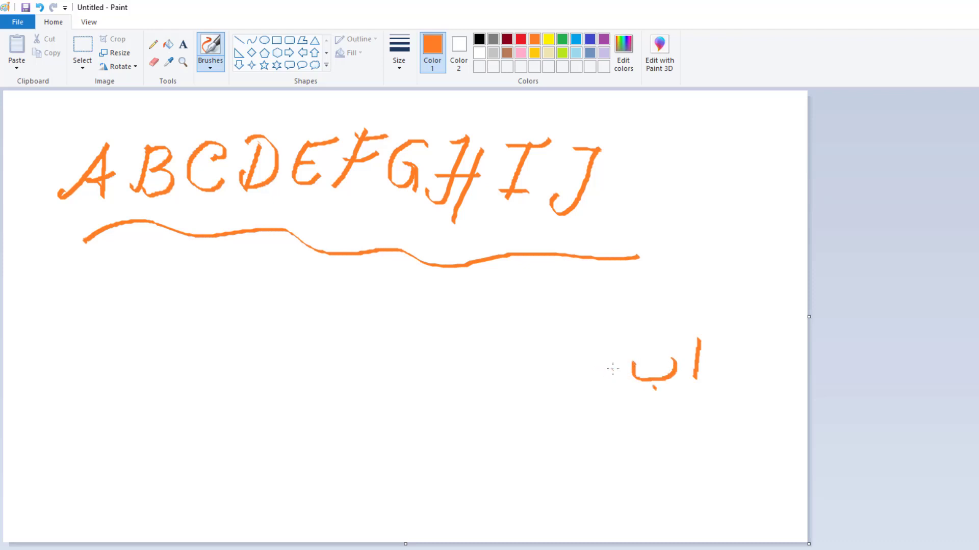
pyautogui.moveTo(616, 361)
pyautogui.mouseDown()
pyautogui.moveTo(608, 379)
pyautogui.moveTo(569, 376)
pyautogui.mouseUp()
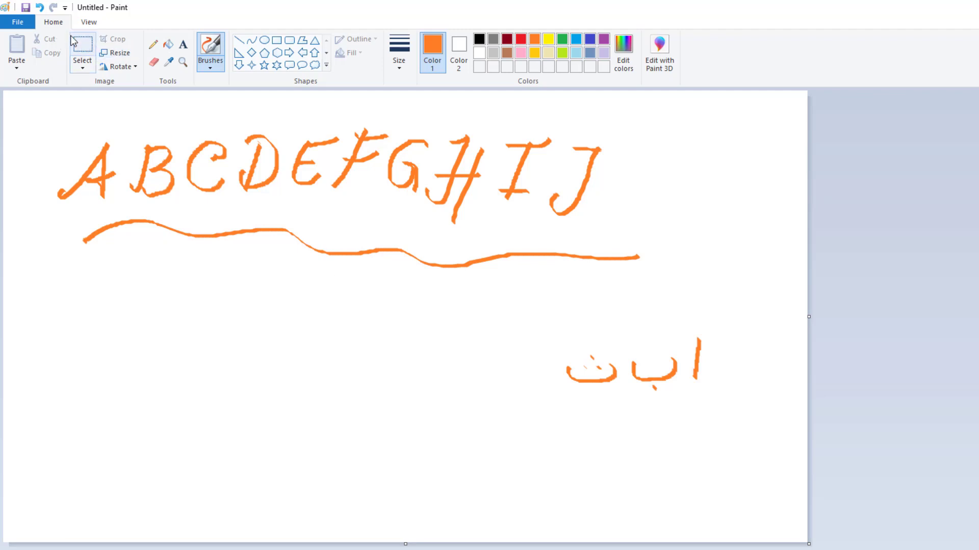
# Step: Start a new blank picture without saving the current drawing and choose the Airbrush
pyautogui.click(26, 21)
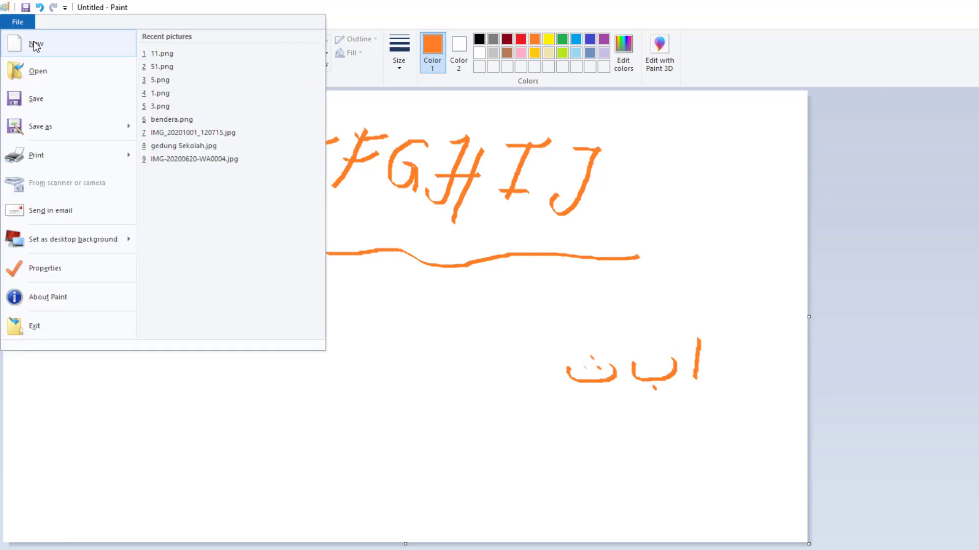
pyautogui.click(34, 45)
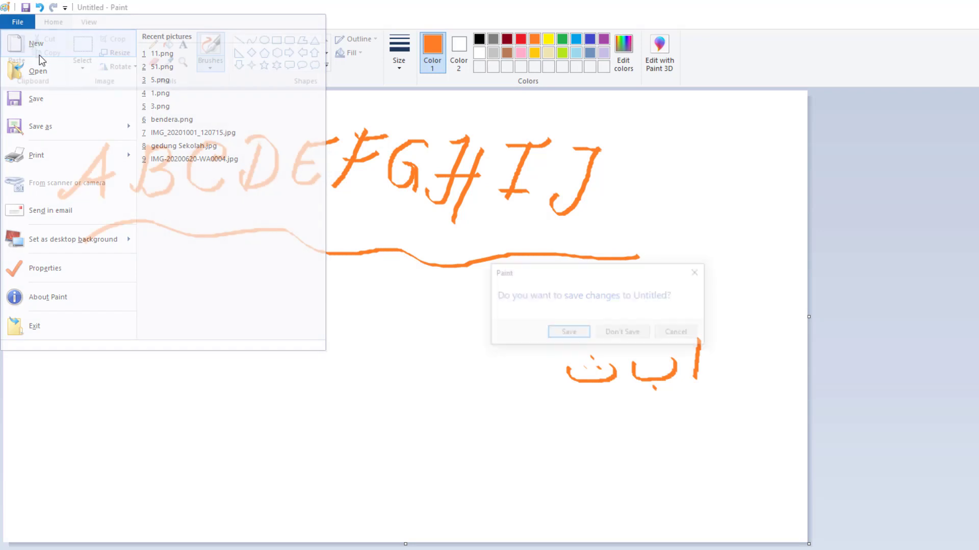
pyautogui.click(631, 335)
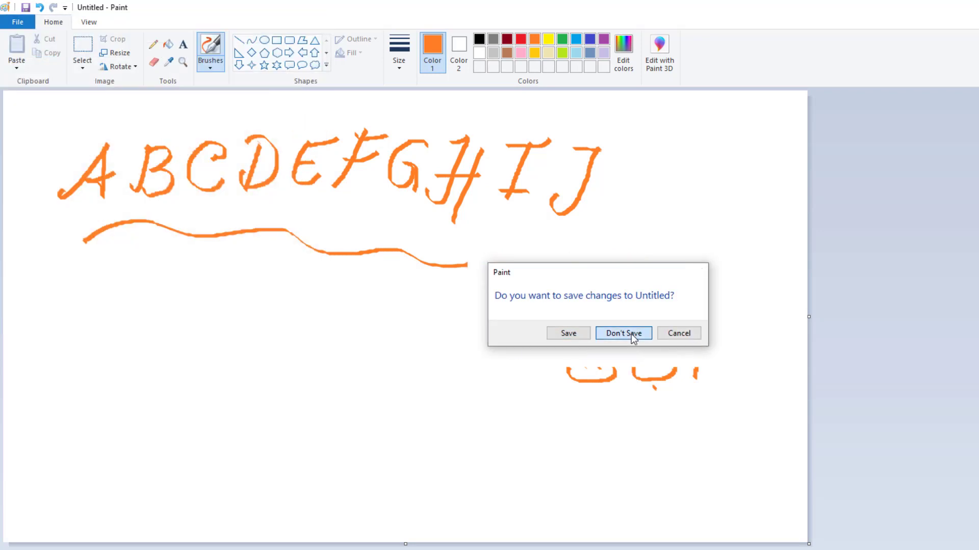
pyautogui.click(210, 66)
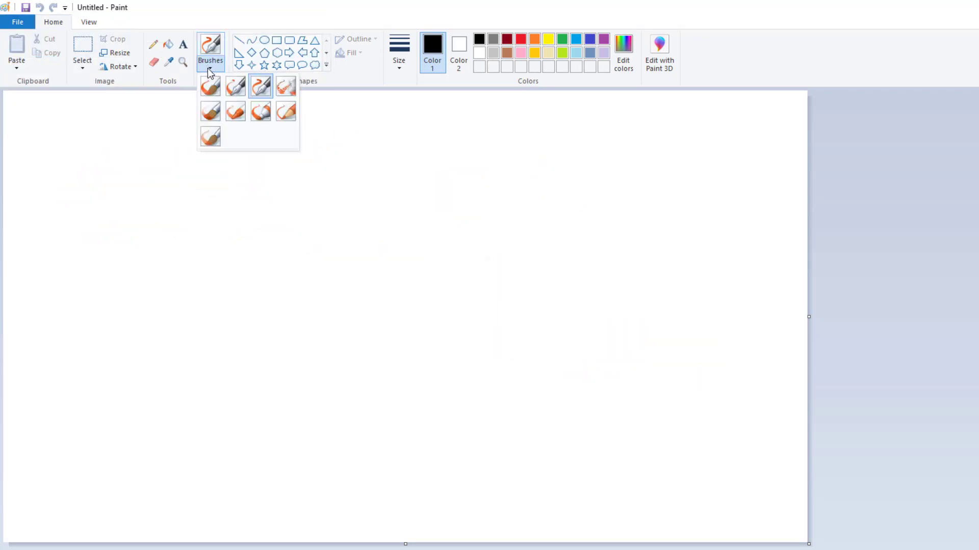
pyautogui.click(287, 92)
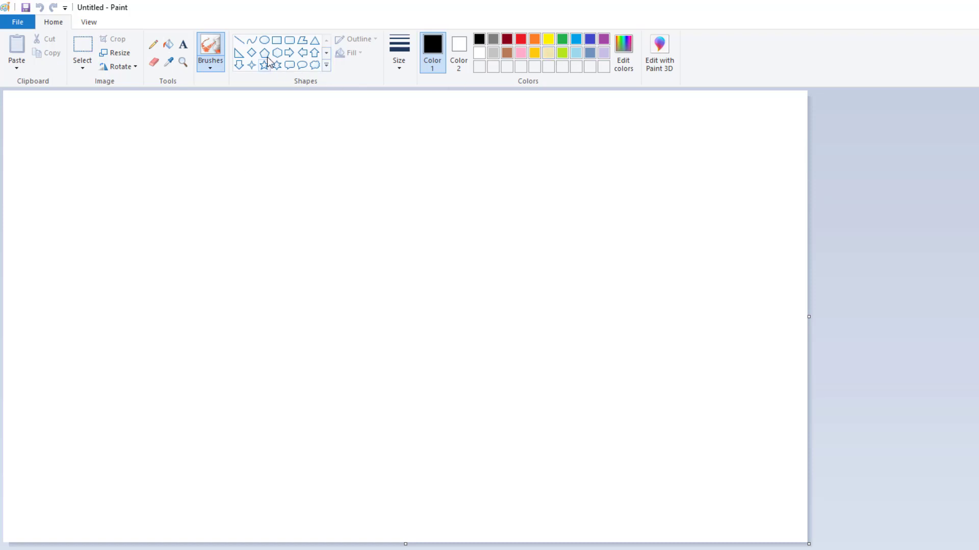
# Step: Fill the whole blank canvas with turquoise blue
pyautogui.click(174, 45)
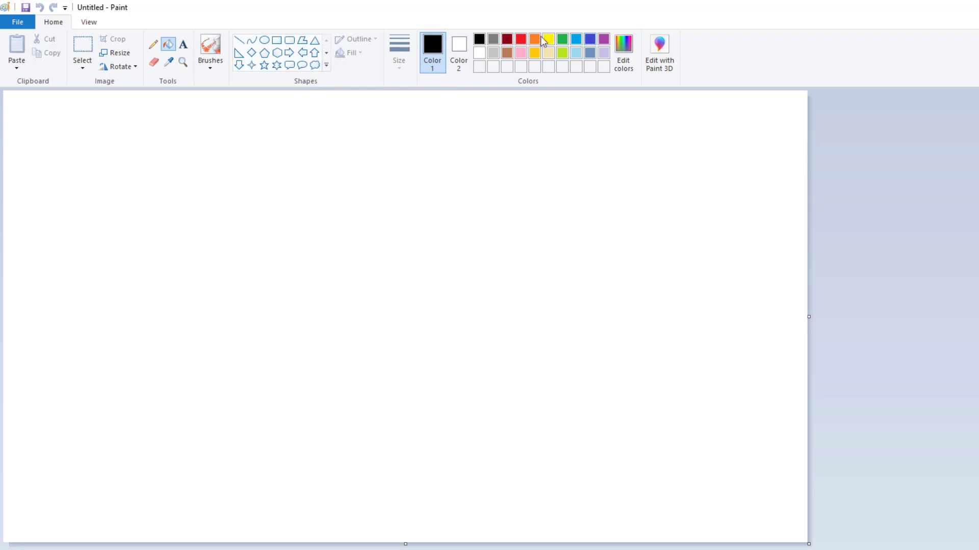
pyautogui.click(579, 42)
pyautogui.click(487, 152)
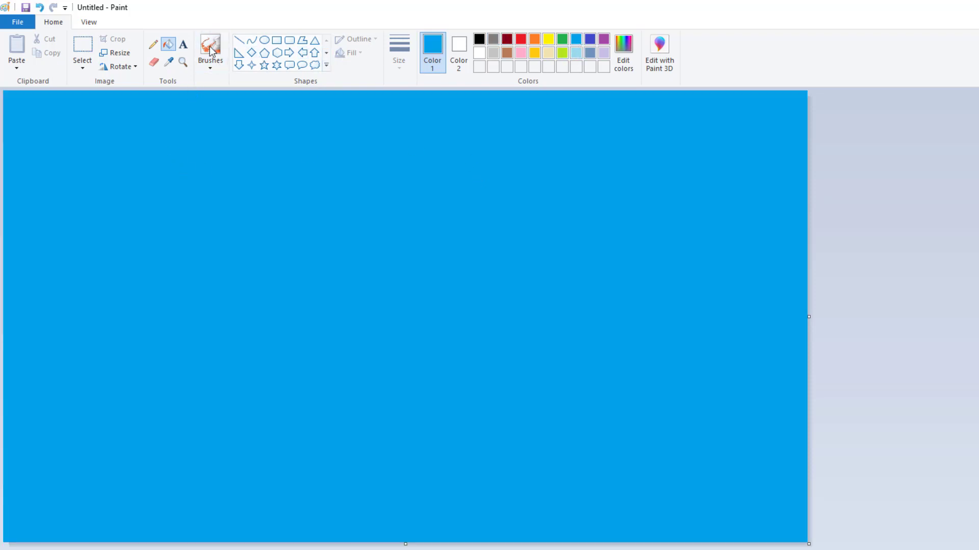
# Step: Spray thin white lines across the upper part of the blue canvas using the Airbrush at its thinnest size
pyautogui.click(208, 66)
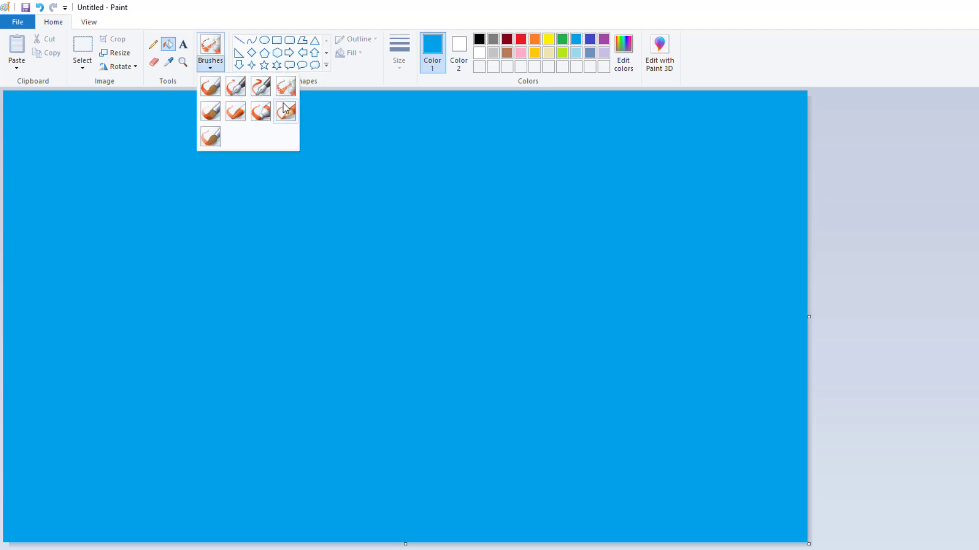
pyautogui.click(289, 88)
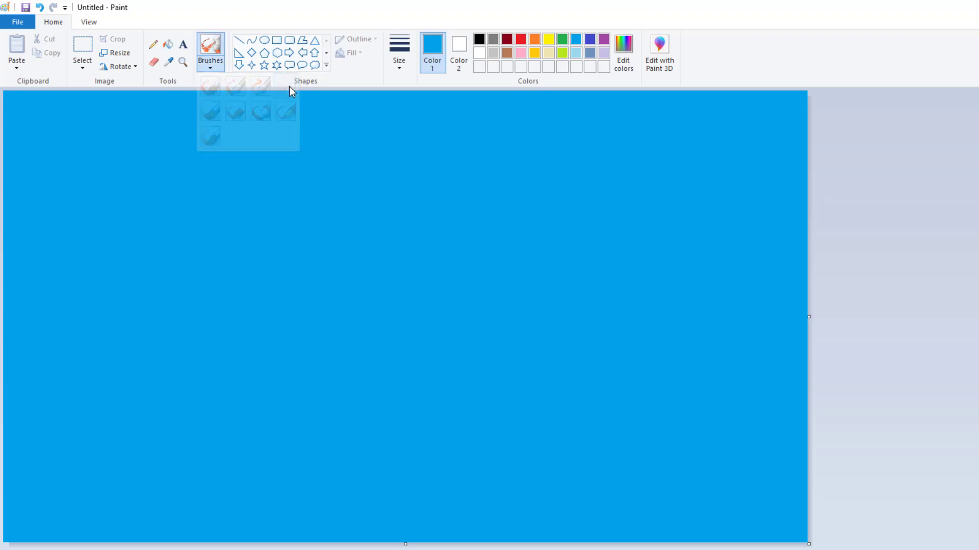
pyautogui.click(479, 53)
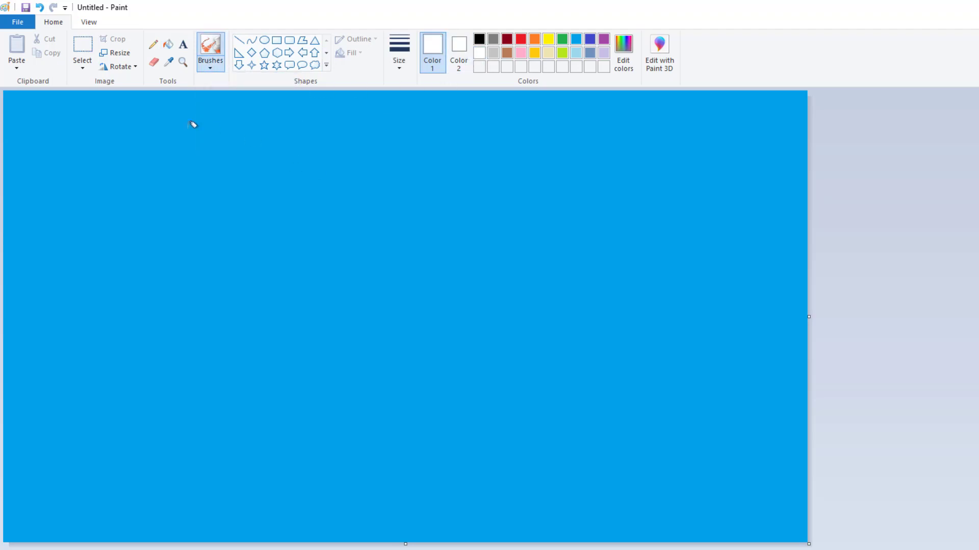
pyautogui.click(401, 71)
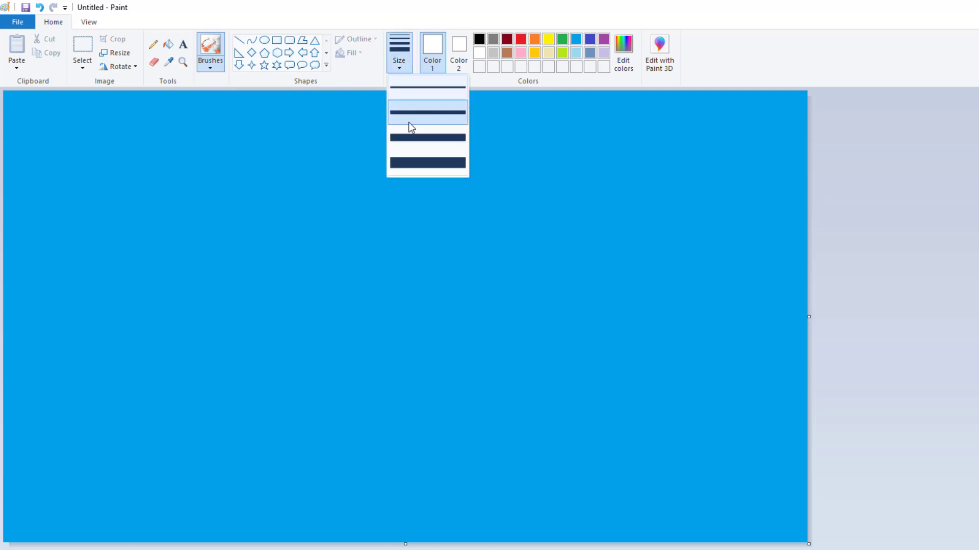
pyautogui.click(427, 93)
pyautogui.moveTo(41, 118); pyautogui.dragTo(462, 154)
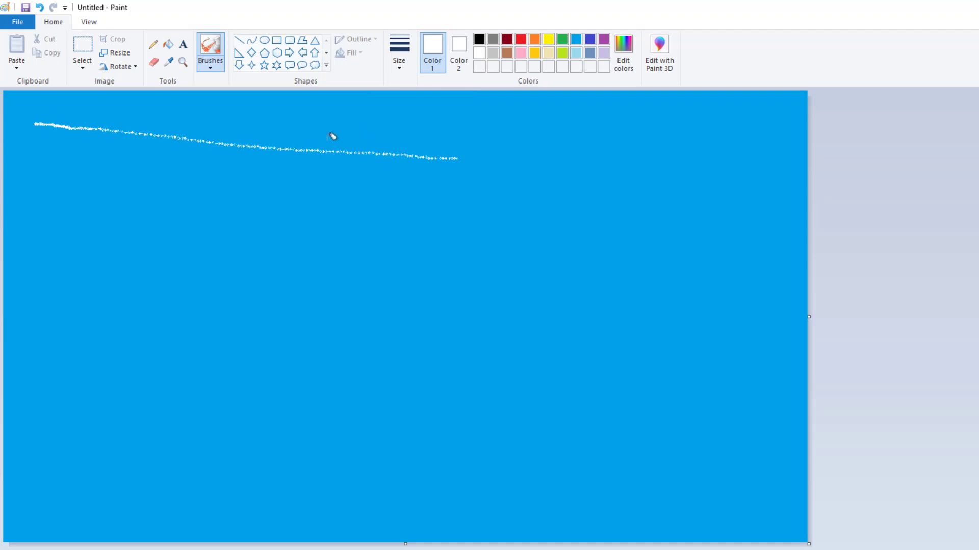
pyautogui.moveTo(384, 153); pyautogui.dragTo(736, 151)
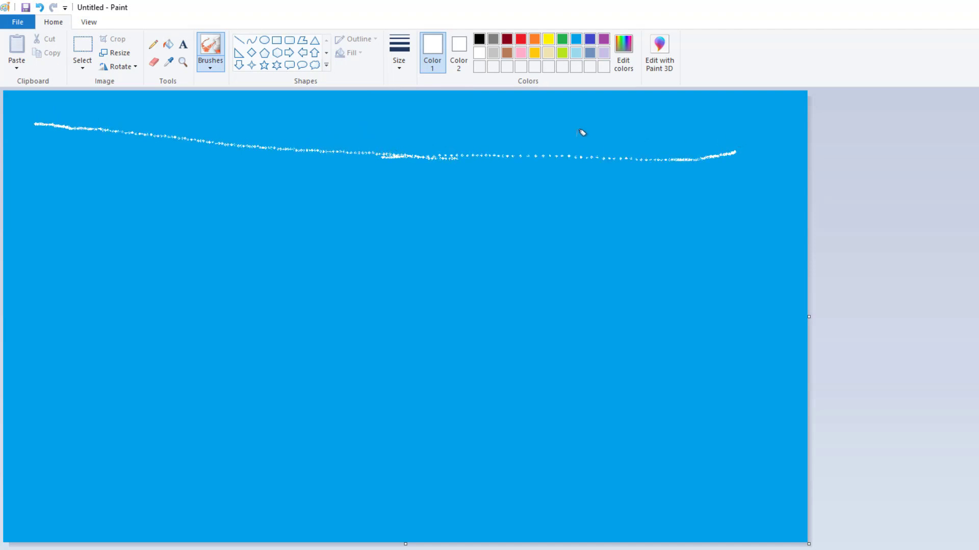
pyautogui.moveTo(499, 145)
pyautogui.mouseDown()
pyautogui.moveTo(722, 139)
pyautogui.moveTo(622, 146)
pyautogui.moveTo(708, 151)
pyautogui.mouseUp()
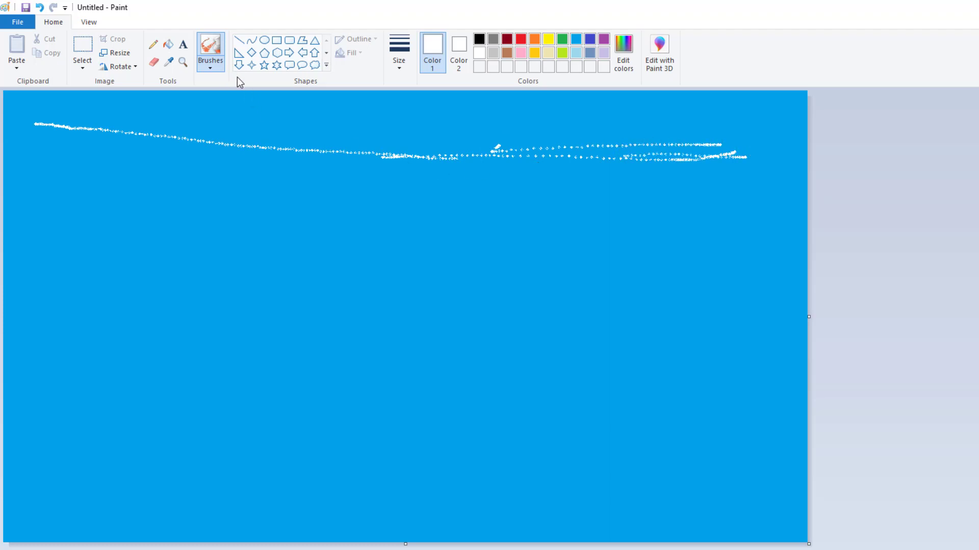
# Step: Spray three white strokes below the thin lines with the Airbrush at its second-thinnest size
pyautogui.click(400, 72)
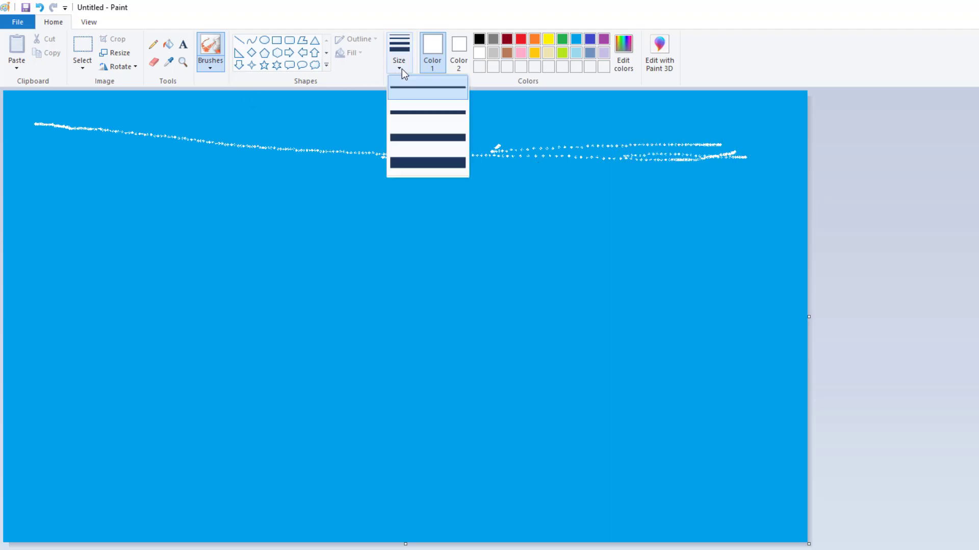
pyautogui.click(407, 102)
pyautogui.moveTo(49, 189); pyautogui.dragTo(322, 211)
pyautogui.moveTo(42, 149); pyautogui.dragTo(291, 188)
pyautogui.moveTo(242, 166); pyautogui.dragTo(382, 184)
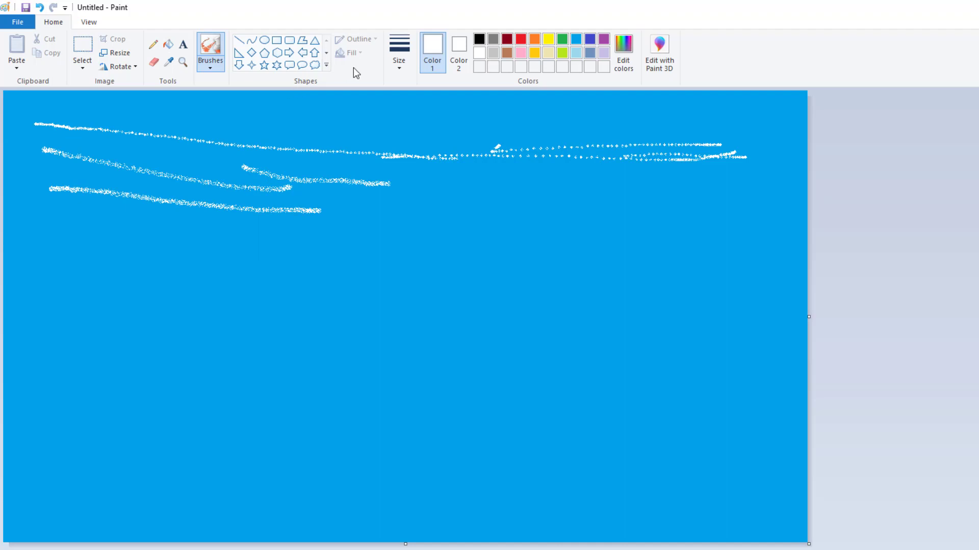
# Step: Spray two thicker white strokes in the right half of the canvas with the Airbrush at its second-thickest size
pyautogui.click(403, 66)
pyautogui.click(405, 137)
pyautogui.moveTo(372, 218); pyautogui.dragTo(600, 243)
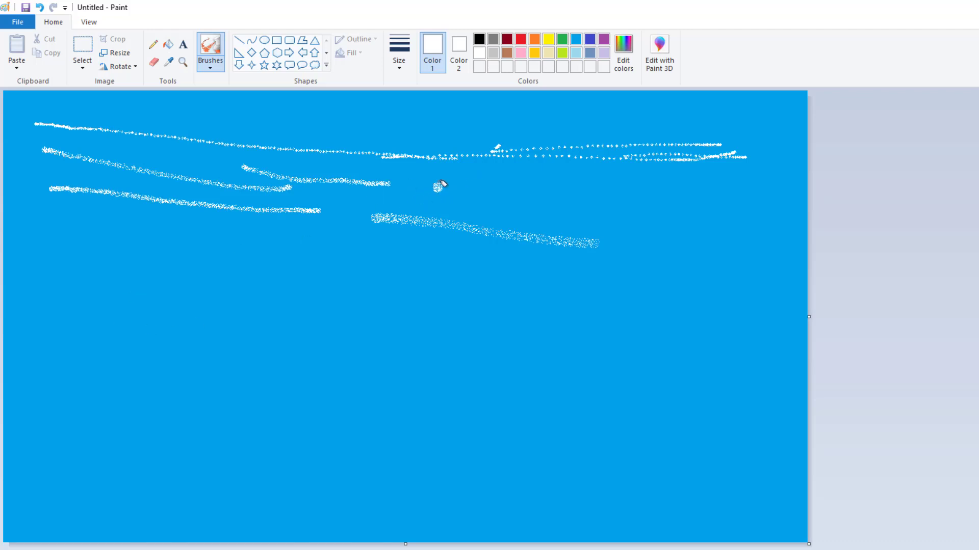
pyautogui.moveTo(441, 184); pyautogui.dragTo(740, 212)
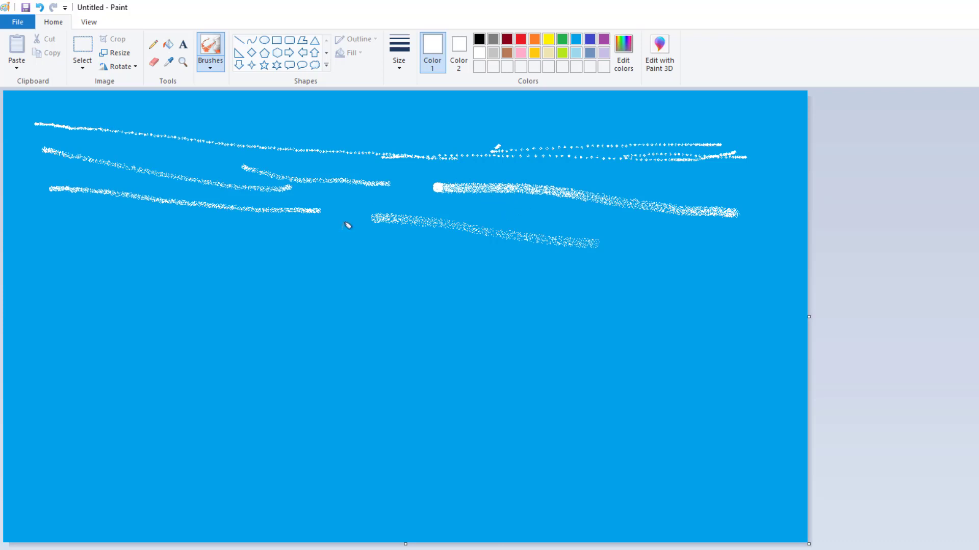
# Step: Draw a white stick figure with arms, body, legs and a filled round head in the canvas's left part
pyautogui.click(75, 281)
pyautogui.moveTo(77, 281); pyautogui.dragTo(158, 279)
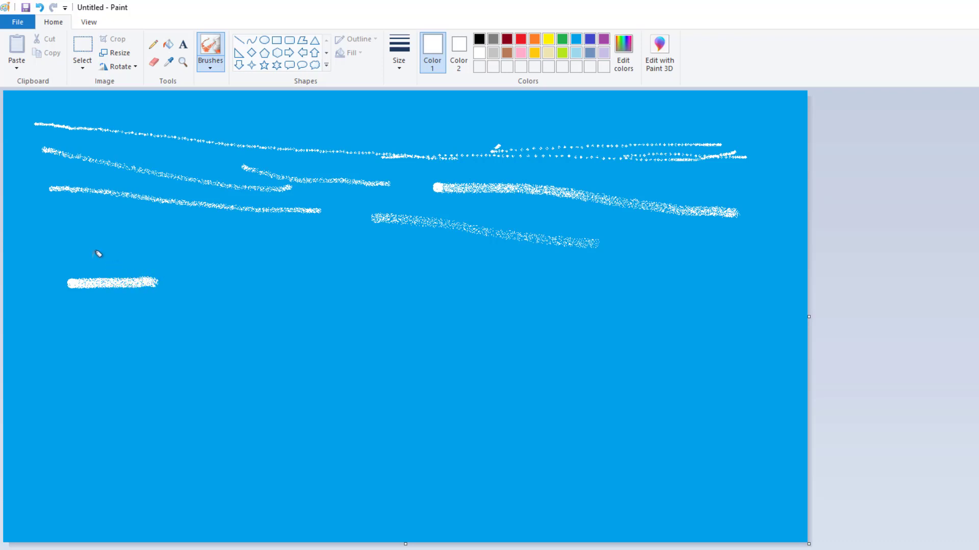
pyautogui.moveTo(105, 250)
pyautogui.mouseDown()
pyautogui.moveTo(100, 343)
pyautogui.moveTo(59, 377)
pyautogui.mouseUp()
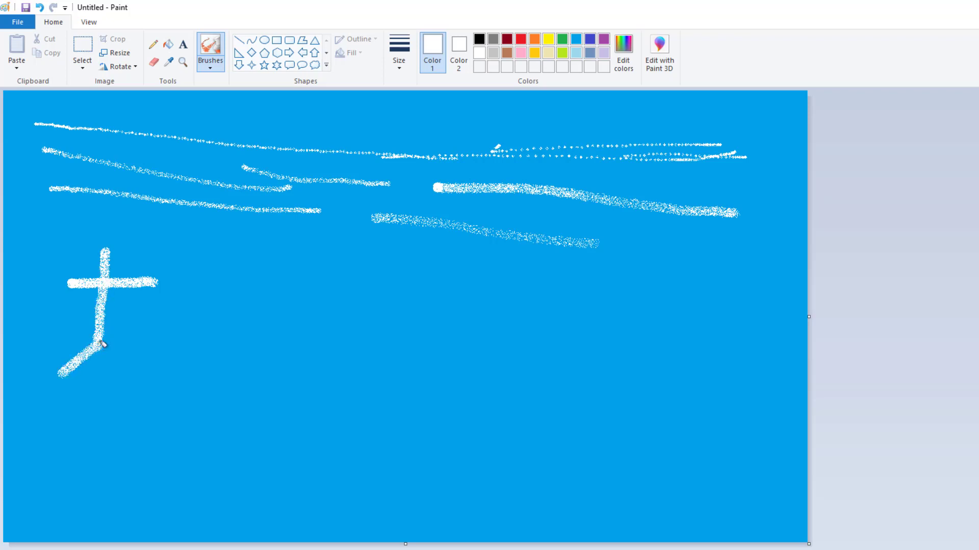
pyautogui.moveTo(98, 346); pyautogui.dragTo(135, 378)
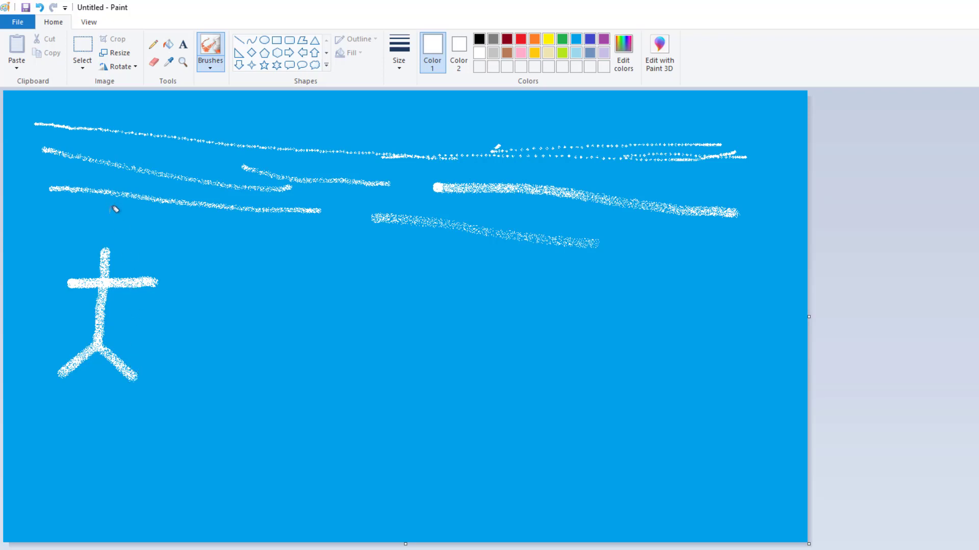
pyautogui.moveTo(105, 205)
pyautogui.mouseDown()
pyautogui.moveTo(84, 219)
pyautogui.moveTo(97, 244)
pyautogui.moveTo(109, 248)
pyautogui.moveTo(133, 227)
pyautogui.moveTo(118, 206)
pyautogui.moveTo(98, 207)
pyautogui.moveTo(100, 223)
pyautogui.moveTo(109, 213)
pyautogui.moveTo(100, 217)
pyautogui.moveTo(119, 222)
pyautogui.moveTo(115, 245)
pyautogui.moveTo(105, 230)
pyautogui.moveTo(93, 236)
pyautogui.moveTo(101, 243)
pyautogui.moveTo(124, 230)
pyautogui.mouseUp()
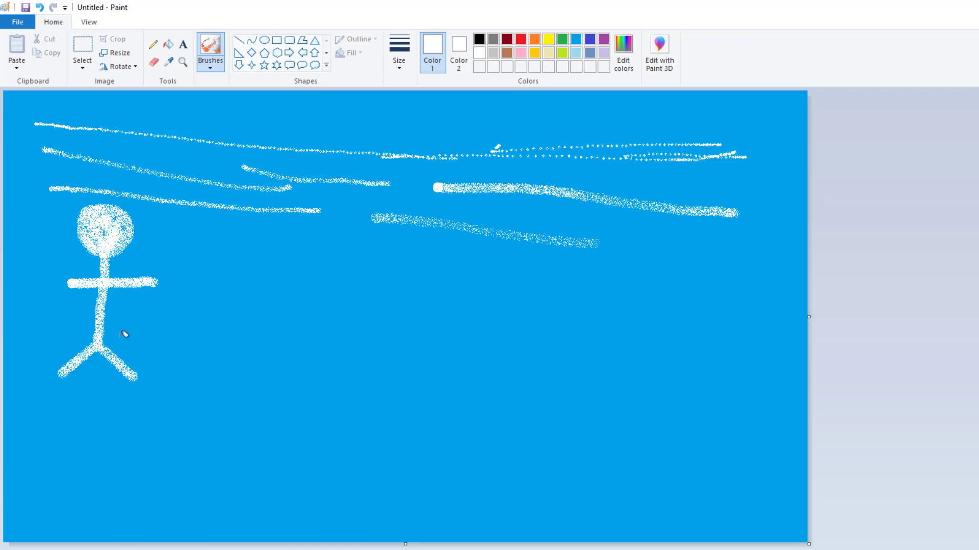
# Step: Trace a red airbrushed outline all the way around the white stick figure
pyautogui.click(520, 42)
pyautogui.moveTo(109, 296)
pyautogui.mouseDown()
pyautogui.moveTo(108, 327)
pyautogui.moveTo(146, 382)
pyautogui.moveTo(98, 357)
pyautogui.moveTo(54, 385)
pyautogui.moveTo(52, 367)
pyautogui.moveTo(91, 327)
pyautogui.moveTo(92, 291)
pyautogui.moveTo(77, 290)
pyautogui.moveTo(69, 274)
pyautogui.moveTo(91, 272)
pyautogui.moveTo(78, 212)
pyautogui.moveTo(94, 195)
pyautogui.mouseUp()
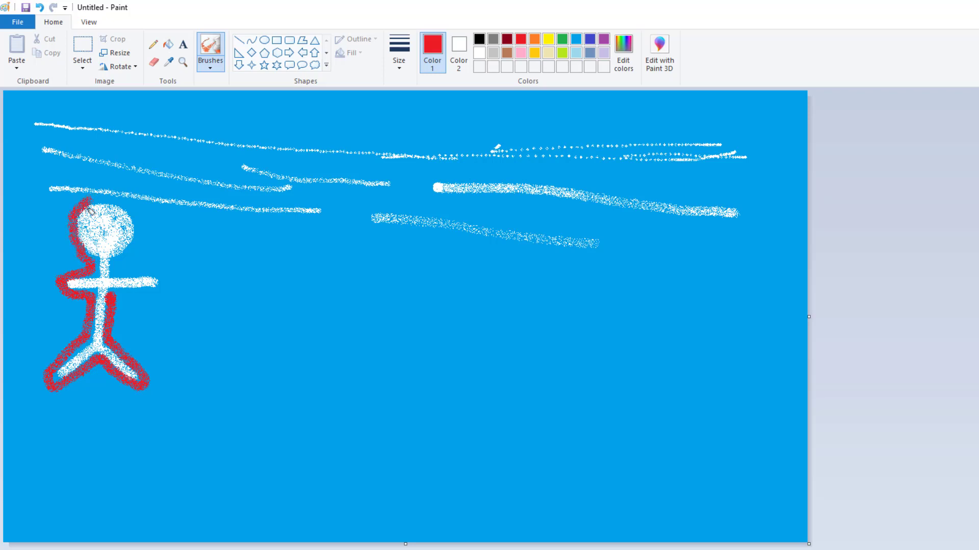
pyautogui.moveTo(92, 201)
pyautogui.mouseDown()
pyautogui.moveTo(135, 217)
pyautogui.moveTo(135, 242)
pyautogui.moveTo(116, 266)
pyautogui.moveTo(164, 267)
pyautogui.moveTo(158, 286)
pyautogui.moveTo(117, 292)
pyautogui.mouseUp()
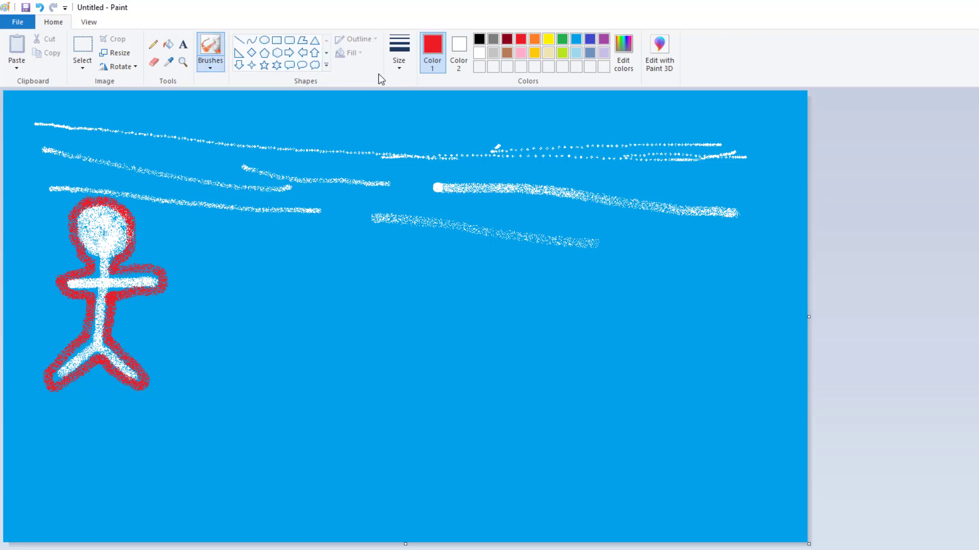
# Step: Set the Airbrush to its thickest size and undo a red test stroke in the middle of the canvas
pyautogui.click(396, 72)
pyautogui.click(430, 163)
pyautogui.moveTo(399, 273); pyautogui.dragTo(573, 294)
pyautogui.hotkey('ctrl', 'z')
# Step: Spray broad white horizontal strokes across the right half of the canvas below the existing lines
pyautogui.click(479, 53)
pyautogui.moveTo(362, 269)
pyautogui.mouseDown()
pyautogui.moveTo(709, 297)
pyautogui.moveTo(423, 290)
pyautogui.moveTo(511, 322)
pyautogui.moveTo(735, 334)
pyautogui.mouseUp()
pyautogui.moveTo(452, 349); pyautogui.dragTo(671, 390)
pyautogui.moveTo(365, 373); pyautogui.dragTo(726, 391)
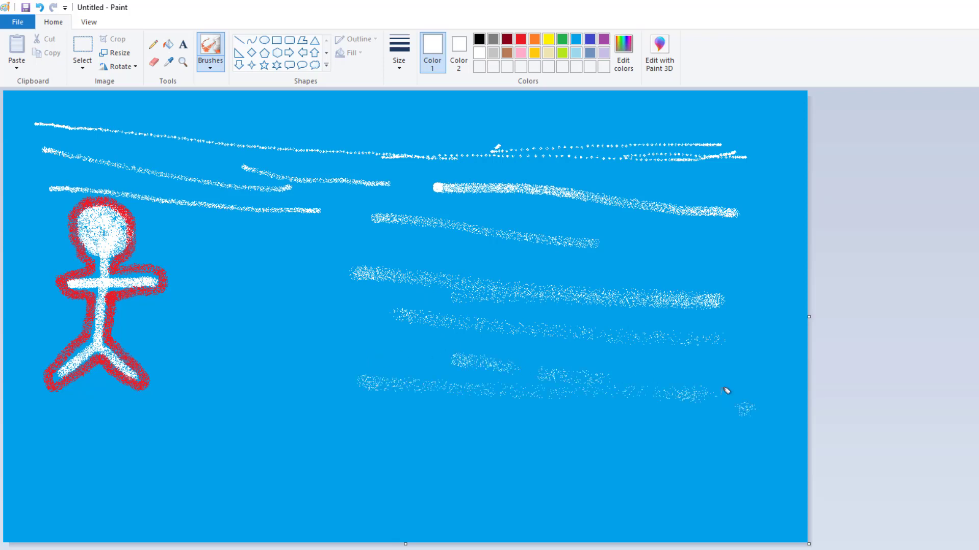
pyautogui.moveTo(575, 413); pyautogui.dragTo(845, 427)
# Step: Scatter faint white airbrush strokes beside the stick figure and across the lower canvas, undoing the last spray
pyautogui.moveTo(225, 248); pyautogui.dragTo(342, 239)
pyautogui.moveTo(169, 286); pyautogui.dragTo(273, 282)
pyautogui.moveTo(204, 361); pyautogui.dragTo(352, 352)
pyautogui.moveTo(265, 380)
pyautogui.mouseDown()
pyautogui.moveTo(347, 402)
pyautogui.moveTo(480, 415)
pyautogui.moveTo(428, 421)
pyautogui.moveTo(694, 426)
pyautogui.mouseUp()
pyautogui.moveTo(167, 465); pyautogui.dragTo(275, 460)
pyautogui.moveTo(342, 478); pyautogui.dragTo(466, 476)
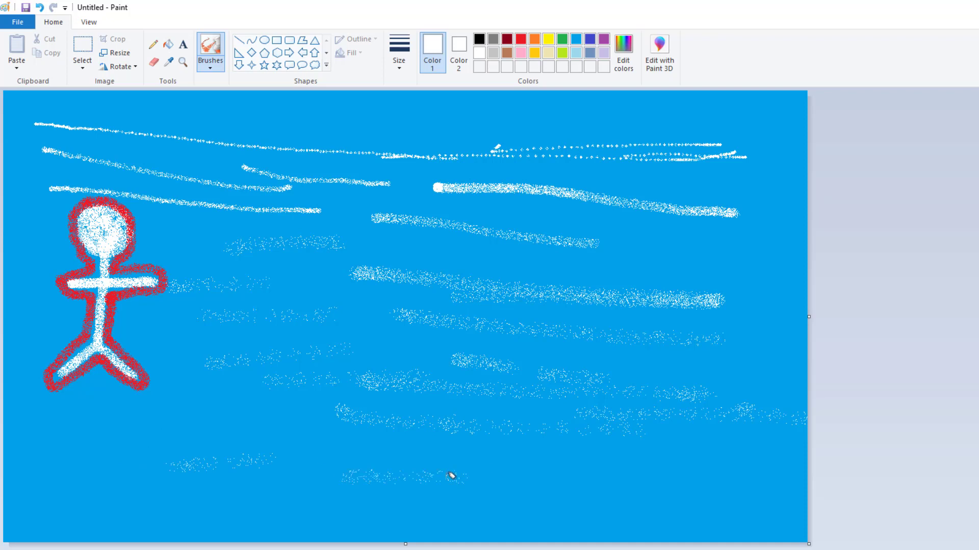
pyautogui.moveTo(353, 440); pyautogui.dragTo(558, 450)
pyautogui.moveTo(603, 487); pyautogui.dragTo(750, 490)
pyautogui.moveTo(693, 447); pyautogui.dragTo(799, 447)
pyautogui.moveTo(108, 448)
pyautogui.mouseDown()
pyautogui.moveTo(295, 446)
pyautogui.moveTo(281, 463)
pyautogui.mouseUp()
pyautogui.hotkey('ctrl', 'z')
# Step: Start a new blank canvas without saving the stick figure drawing, and choose the Oil brush at its thinnest size
pyautogui.hotkey('ctrl', 'n')
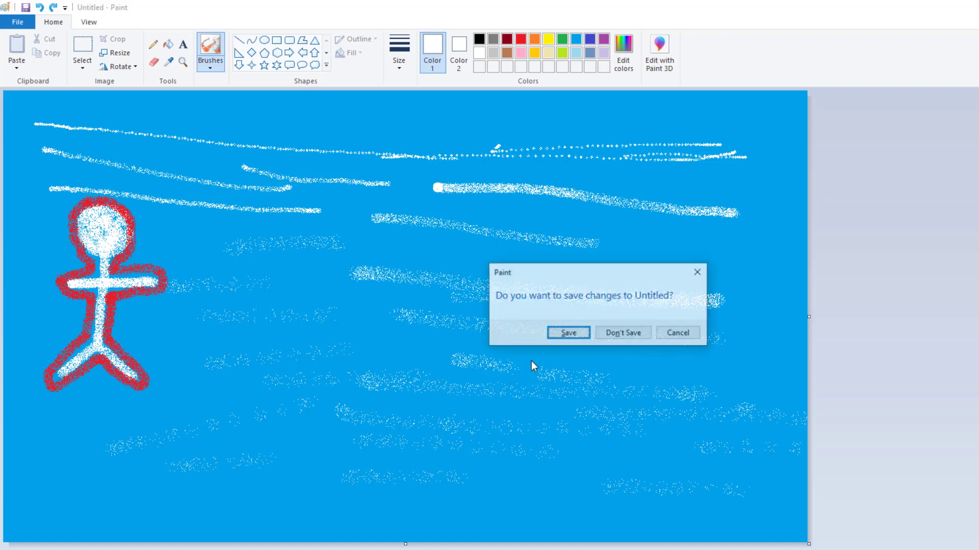
pyautogui.click(625, 332)
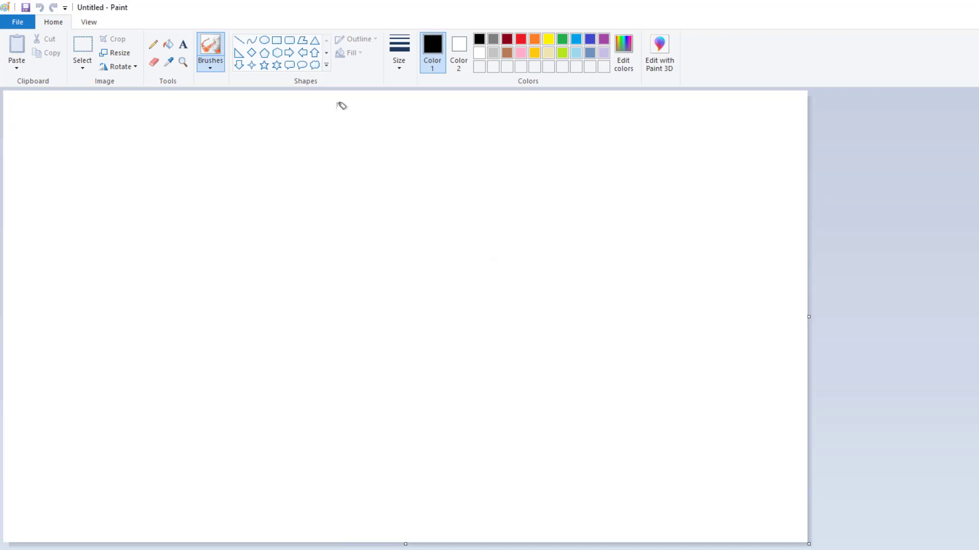
pyautogui.click(212, 65)
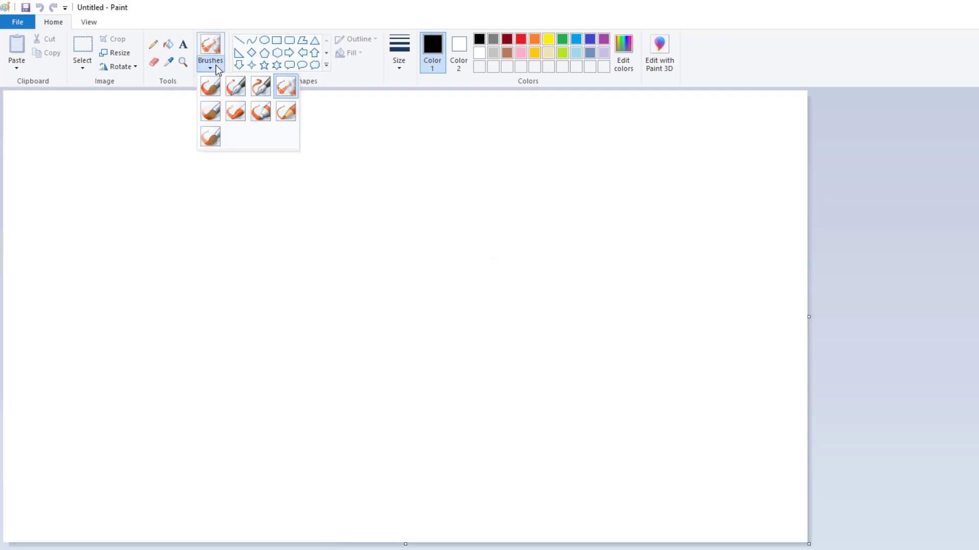
pyautogui.click(208, 112)
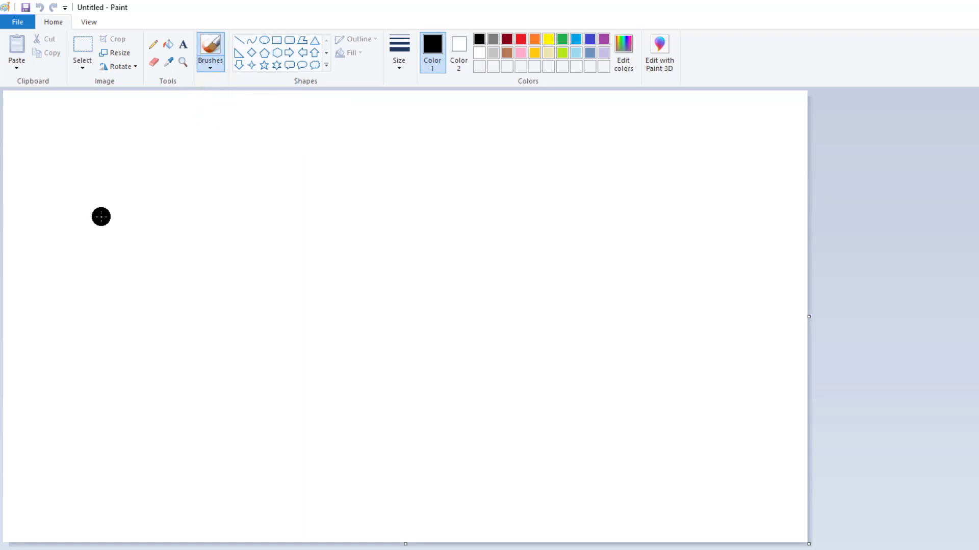
pyautogui.click(406, 71)
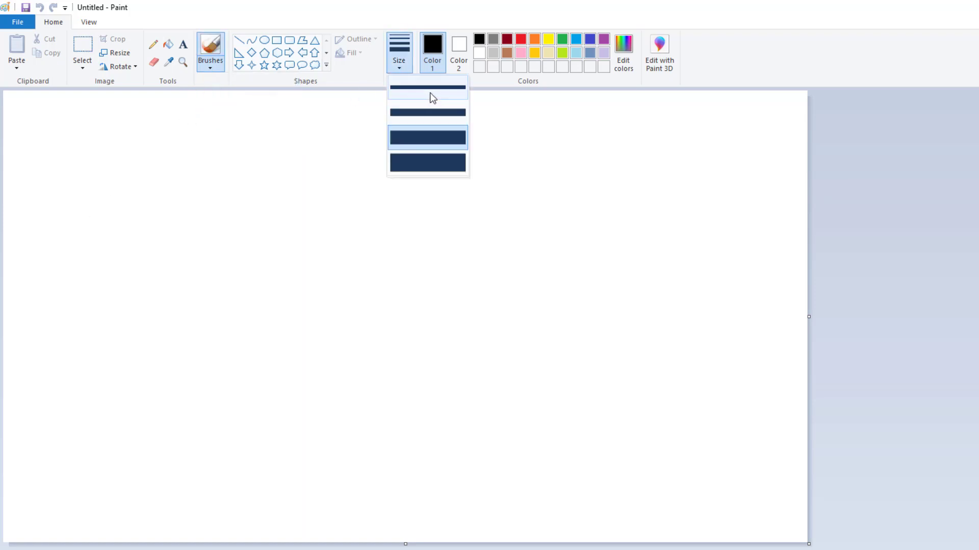
pyautogui.click(420, 94)
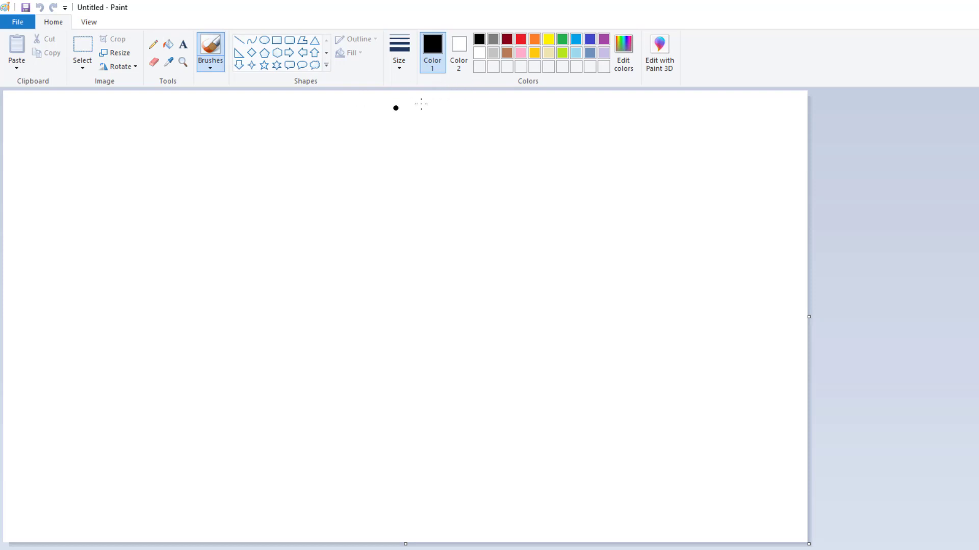
# Step: Paint six long red oil brush strokes sloping gently down across the canvas from left to right
pyautogui.click(522, 42)
pyautogui.moveTo(105, 140)
pyautogui.mouseDown()
pyautogui.moveTo(384, 173)
pyautogui.moveTo(513, 172)
pyautogui.mouseUp()
pyautogui.moveTo(185, 185)
pyautogui.mouseDown()
pyautogui.moveTo(438, 224)
pyautogui.moveTo(520, 219)
pyautogui.mouseUp()
pyautogui.moveTo(198, 220)
pyautogui.mouseDown()
pyautogui.moveTo(253, 241)
pyautogui.moveTo(678, 333)
pyautogui.mouseUp()
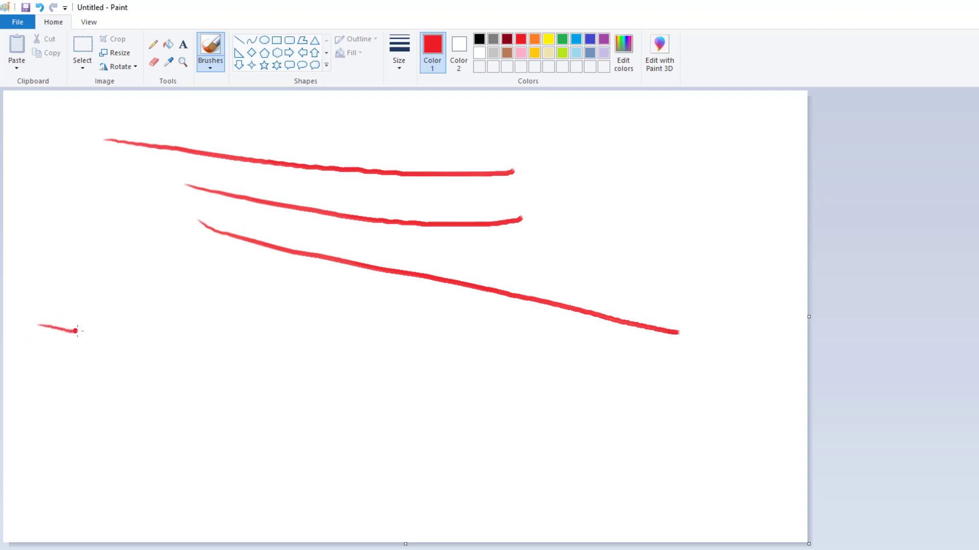
pyautogui.moveTo(102, 336); pyautogui.dragTo(446, 387)
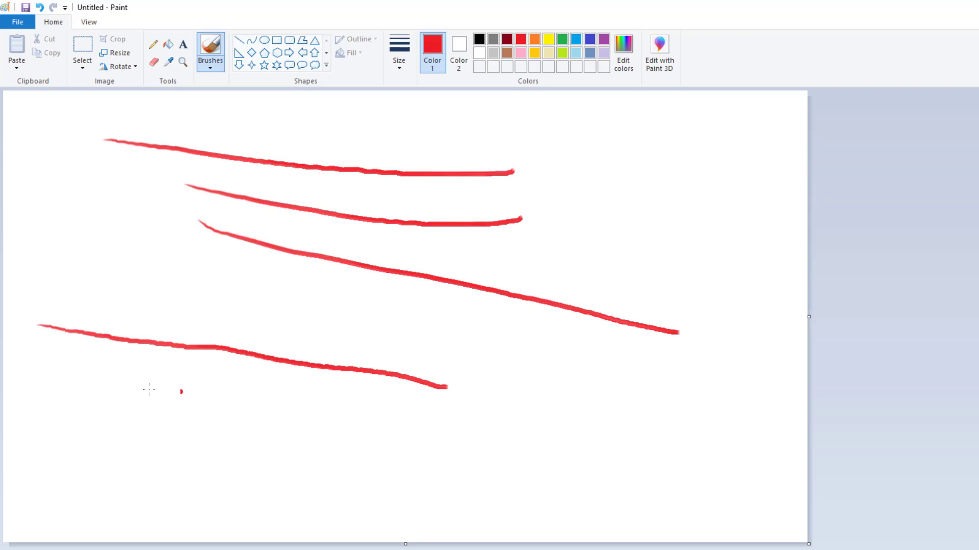
pyautogui.moveTo(122, 394)
pyautogui.mouseDown()
pyautogui.moveTo(171, 406)
pyautogui.moveTo(344, 428)
pyautogui.moveTo(668, 444)
pyautogui.mouseUp()
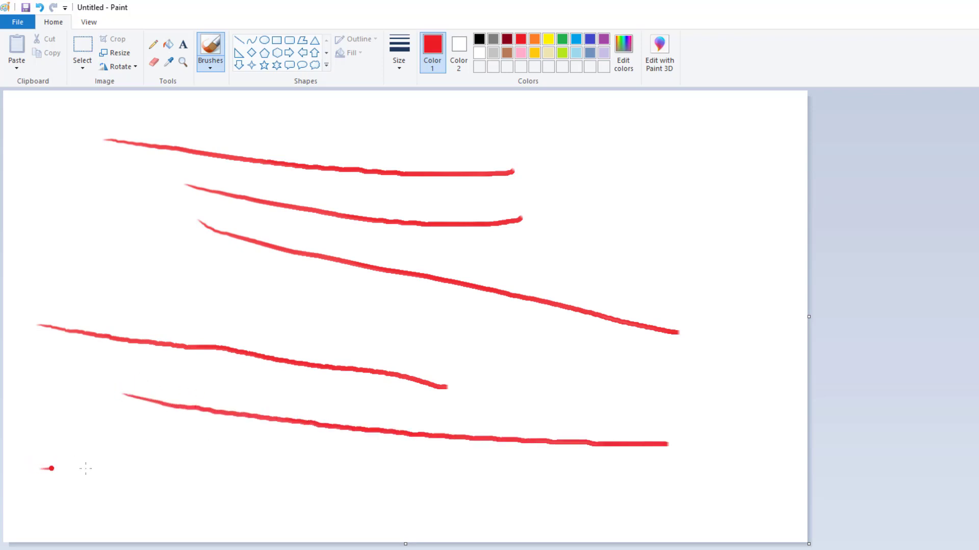
pyautogui.moveTo(85, 469); pyautogui.dragTo(632, 497)
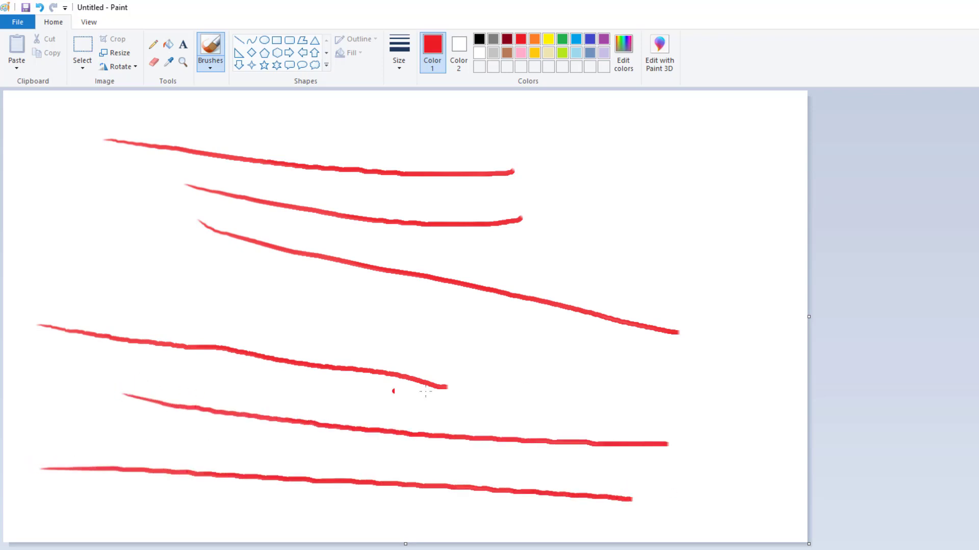
pyautogui.click(405, 66)
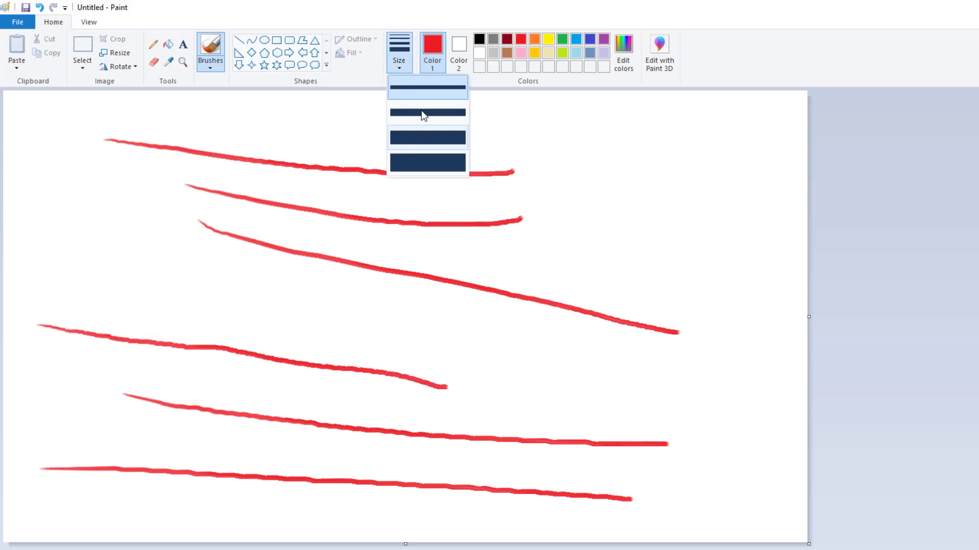
pyautogui.click(392, 98)
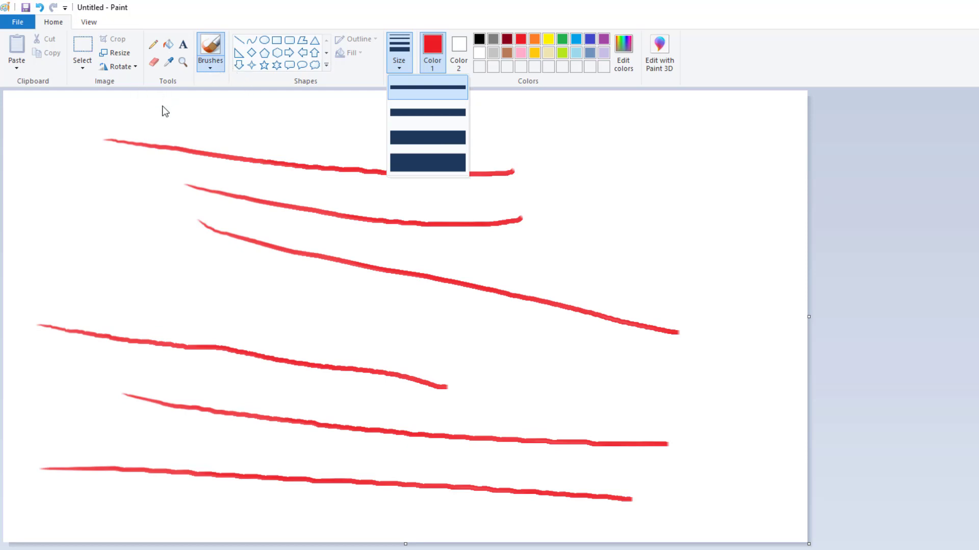
pyautogui.click(183, 129)
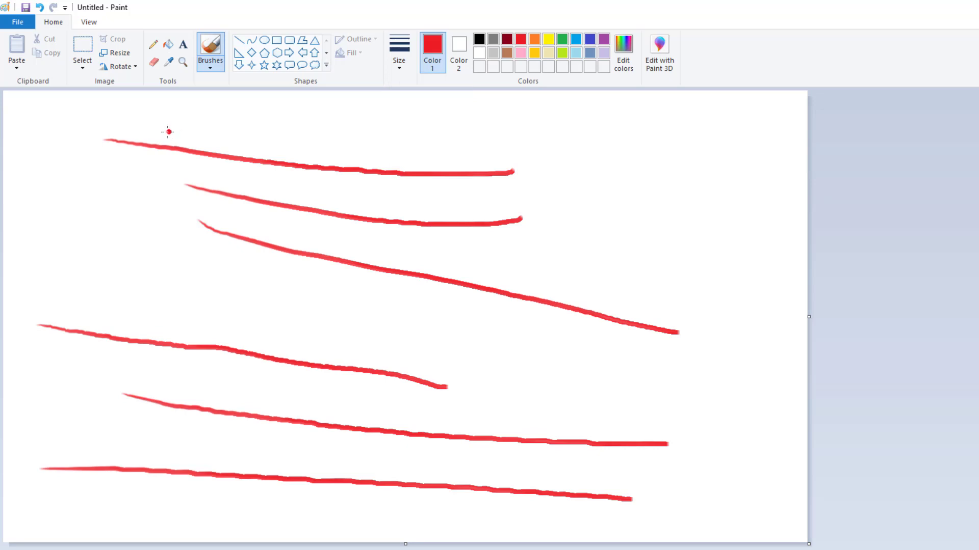
# Step: Start a new blank canvas without saving the red lines, and choose the Crayon brush
pyautogui.hotkey('alt', 'F4')
pyautogui.click(626, 333)
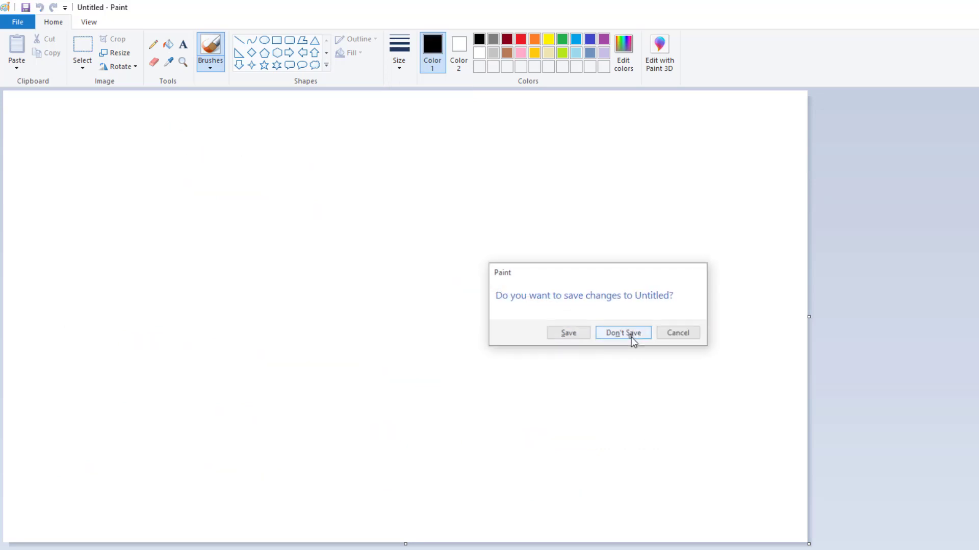
pyautogui.click(212, 63)
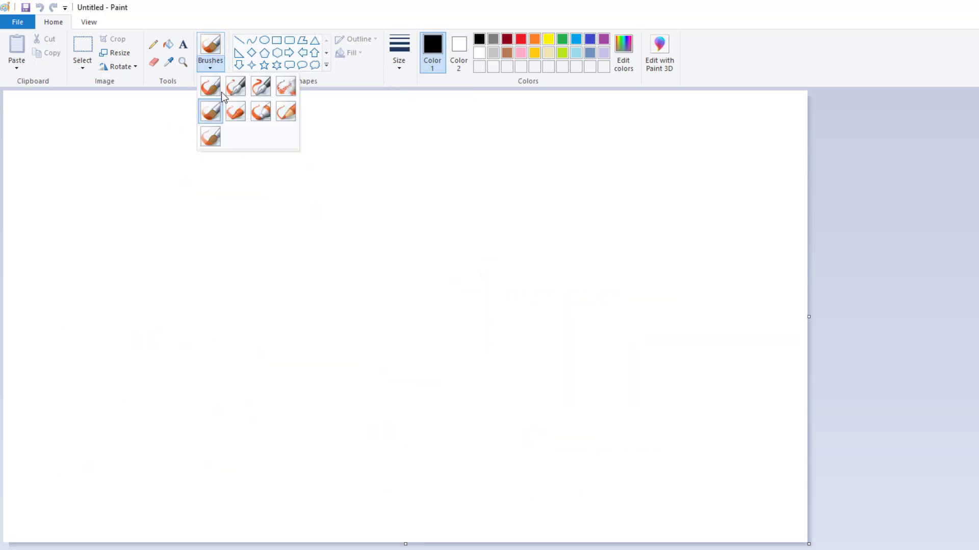
pyautogui.click(237, 114)
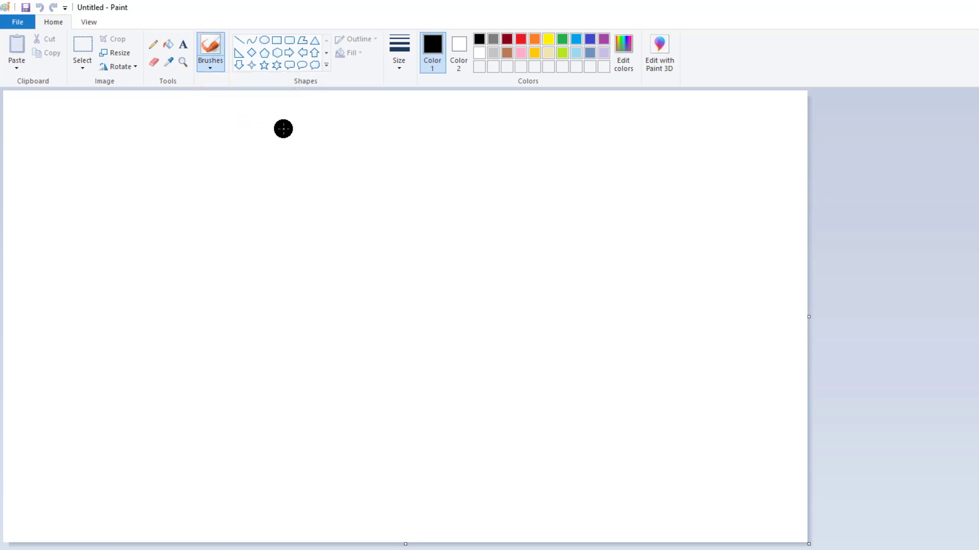
# Step: Color in a solid red crayon patch on the left part of the canvas using the thickest size
pyautogui.click(520, 39)
pyautogui.click(403, 68)
pyautogui.click(428, 161)
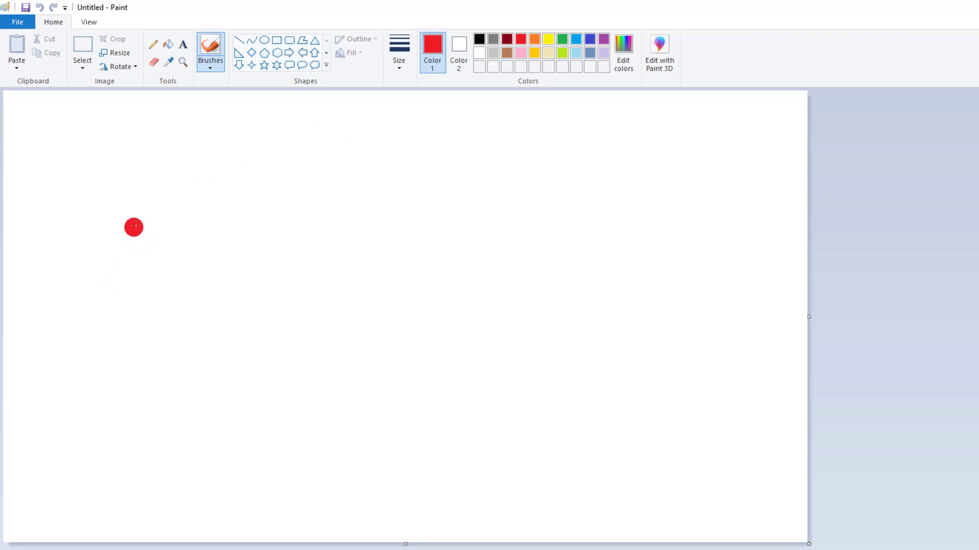
pyautogui.moveTo(134, 227)
pyautogui.mouseDown()
pyautogui.moveTo(163, 239)
pyautogui.moveTo(145, 236)
pyautogui.moveTo(154, 235)
pyautogui.moveTo(151, 213)
pyautogui.moveTo(149, 222)
pyautogui.moveTo(176, 225)
pyautogui.moveTo(179, 242)
pyautogui.moveTo(204, 230)
pyautogui.moveTo(161, 202)
pyautogui.moveTo(100, 216)
pyautogui.moveTo(99, 242)
pyautogui.moveTo(142, 256)
pyautogui.moveTo(167, 251)
pyautogui.mouseUp()
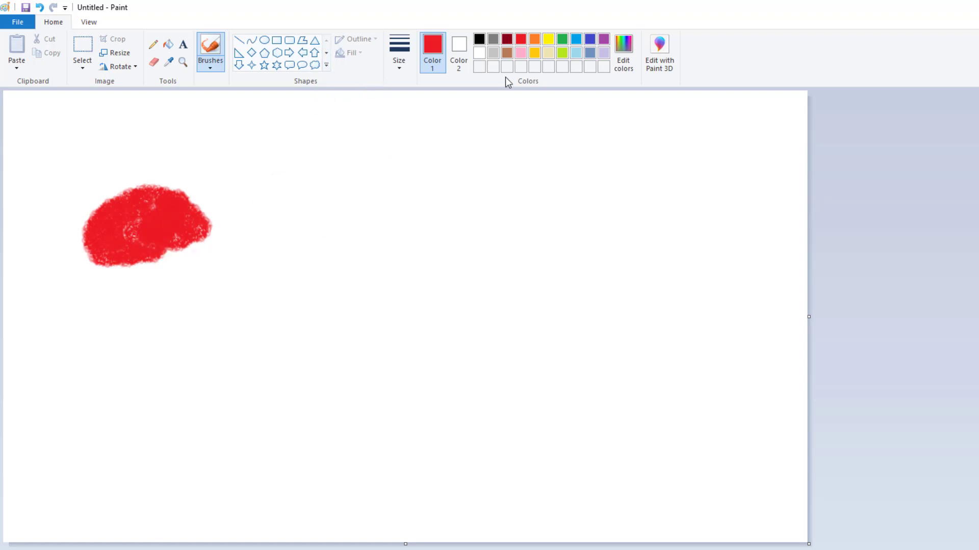
# Step: Draw a filled yellow crayon sun near the canvas's upper right corner, with a gold oval in its center
pyautogui.click(548, 39)
pyautogui.moveTo(658, 170)
pyautogui.mouseDown()
pyautogui.moveTo(666, 155)
pyautogui.moveTo(669, 185)
pyautogui.moveTo(693, 153)
pyautogui.moveTo(673, 198)
pyautogui.moveTo(677, 172)
pyautogui.mouseUp()
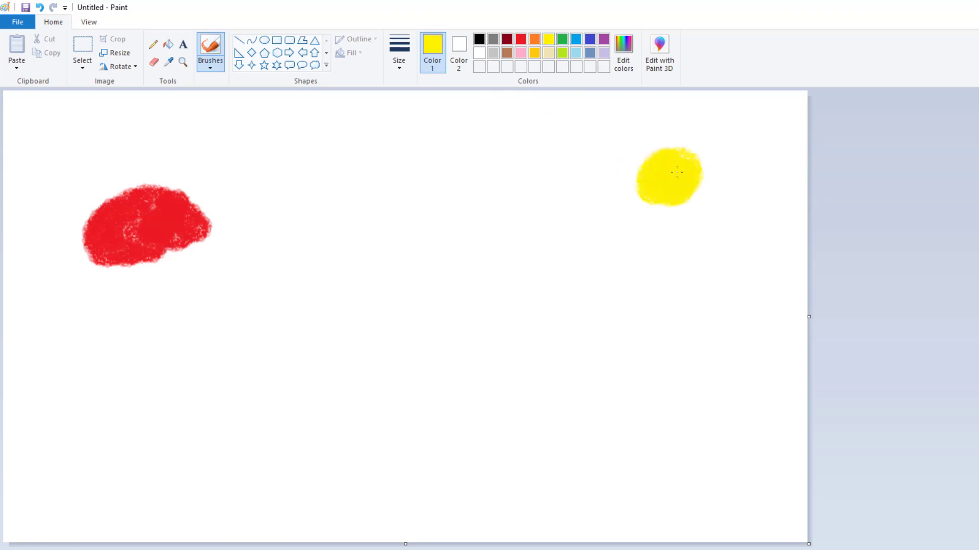
pyautogui.click(549, 53)
pyautogui.moveTo(680, 178); pyautogui.dragTo(670, 185)
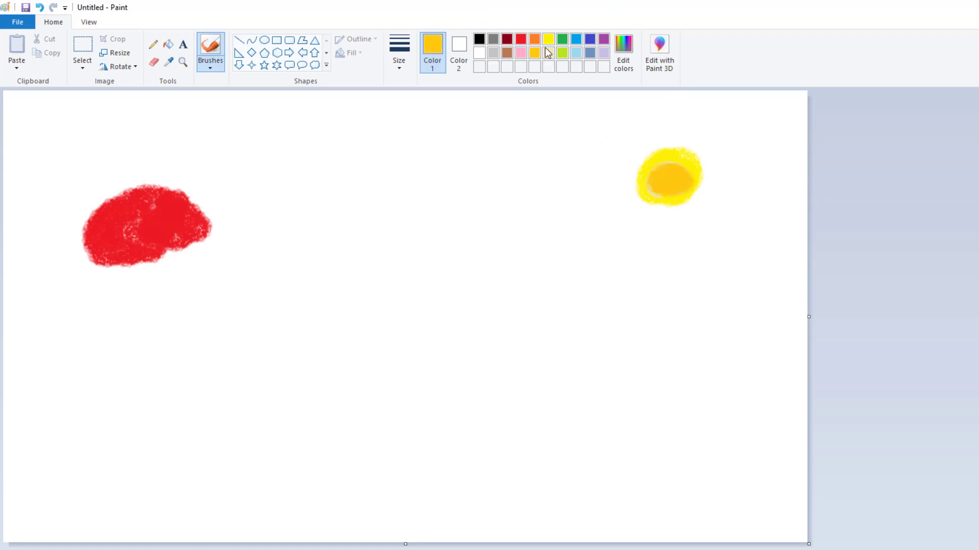
# Step: Draw thin yellow crayon rays all around the sun at the thinnest size, replacing the long ray above it with a shorter one
pyautogui.click(549, 39)
pyautogui.click(403, 69)
pyautogui.click(411, 90)
pyautogui.moveTo(716, 142); pyautogui.dragTo(769, 145)
pyautogui.moveTo(717, 182); pyautogui.dragTo(758, 194)
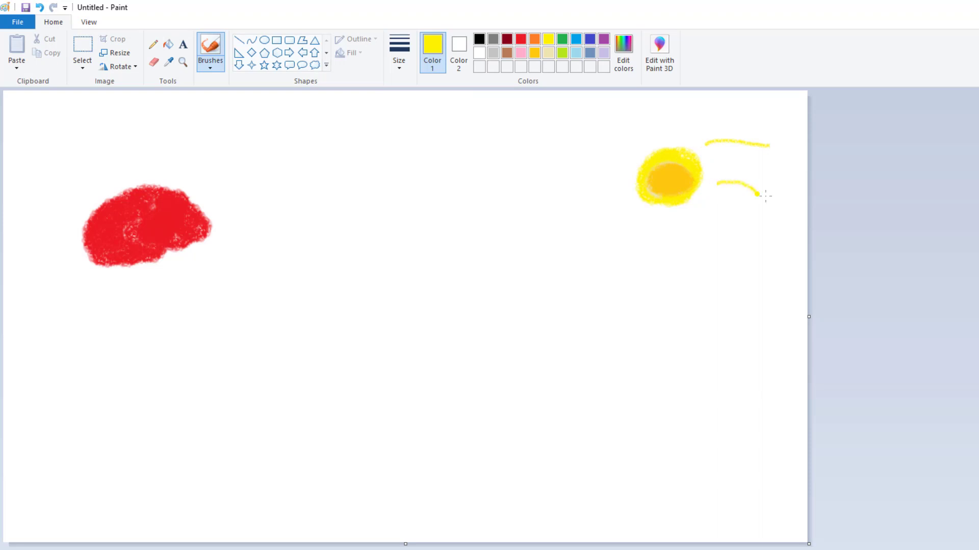
pyautogui.moveTo(694, 220); pyautogui.dragTo(720, 246)
pyautogui.moveTo(666, 223); pyautogui.dragTo(634, 271)
pyautogui.moveTo(636, 208); pyautogui.dragTo(585, 209)
pyautogui.moveTo(625, 174)
pyautogui.mouseDown()
pyautogui.moveTo(636, 116)
pyautogui.moveTo(727, 109)
pyautogui.mouseUp()
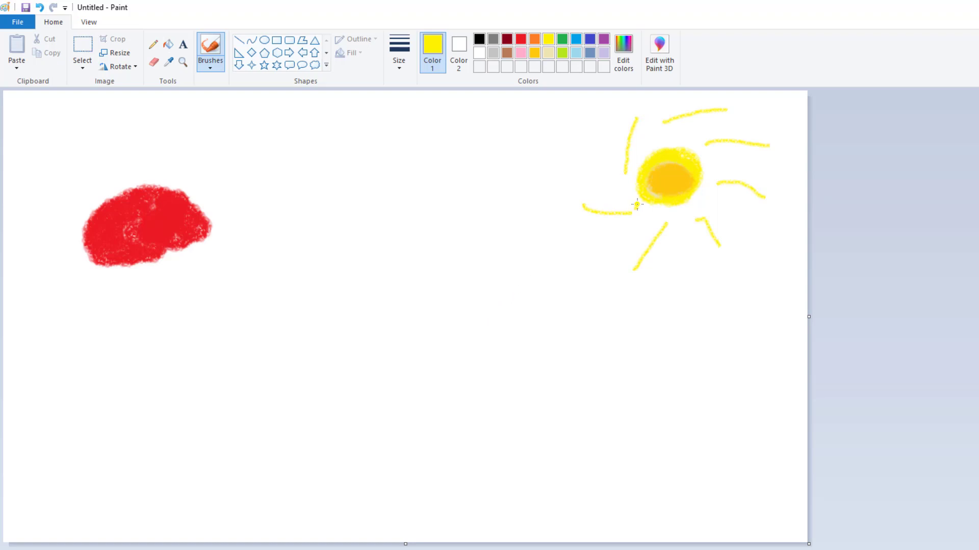
pyautogui.hotkey('ctrl', 'z')
pyautogui.moveTo(670, 133); pyautogui.dragTo(700, 112)
# Step: Start a new blank canvas without saving the sun drawing, and choose the Marker brush
pyautogui.hotkey('alt', 'F4')
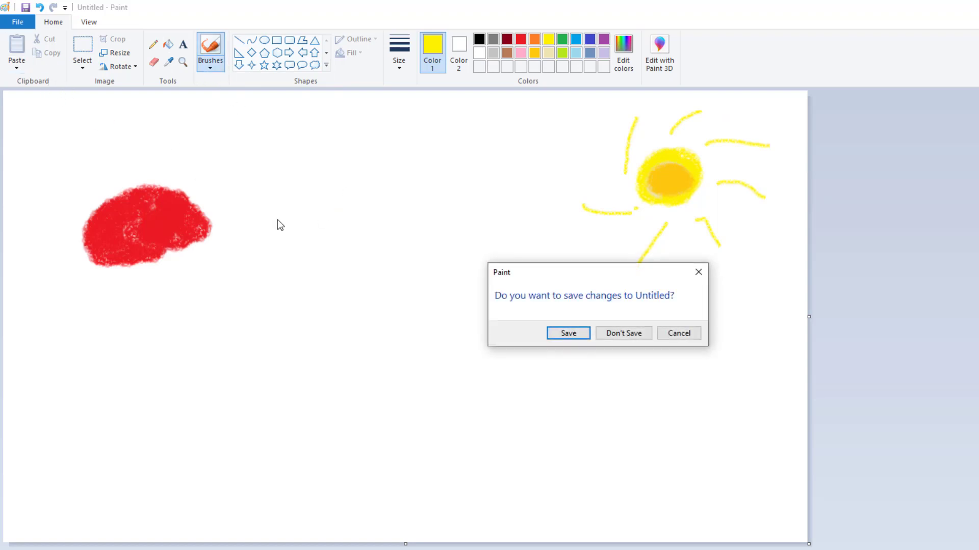
pyautogui.click(633, 335)
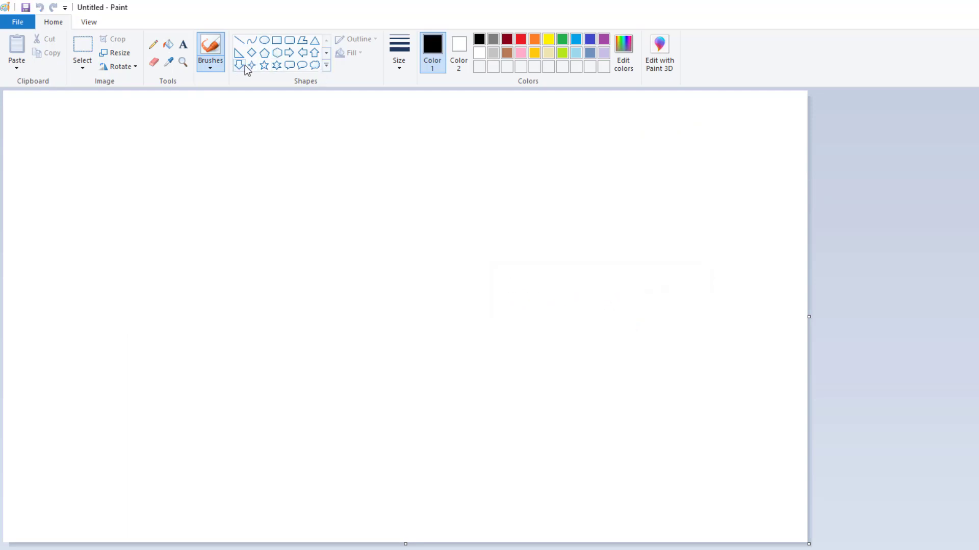
pyautogui.click(209, 64)
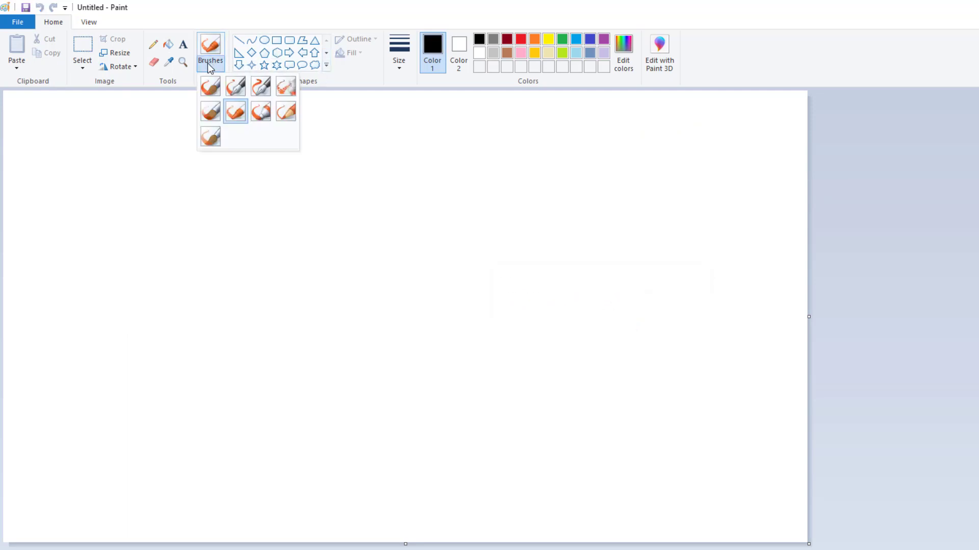
pyautogui.click(264, 116)
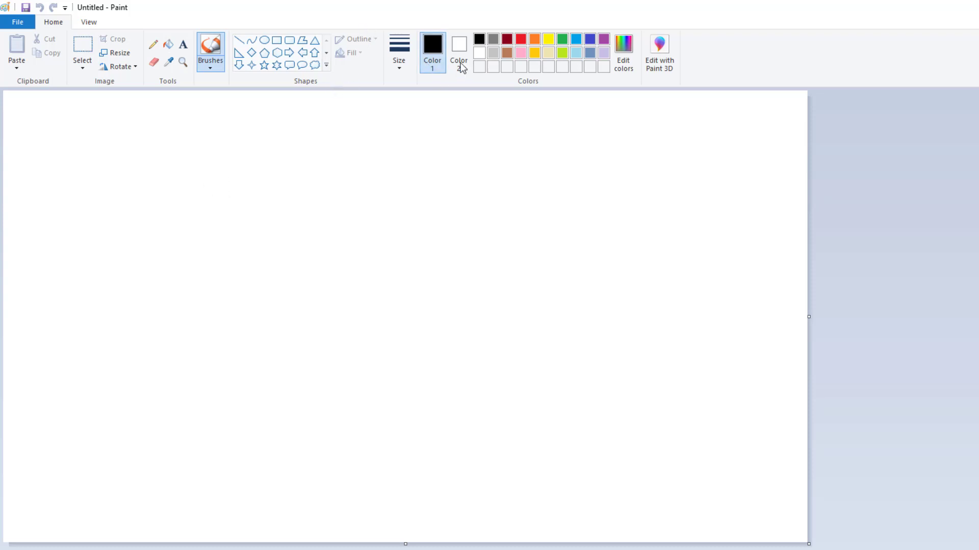
# Step: Draw a slanted red marker stroke and a cross beside it, then undo an extra diagonal stroke on their right
pyautogui.click(521, 41)
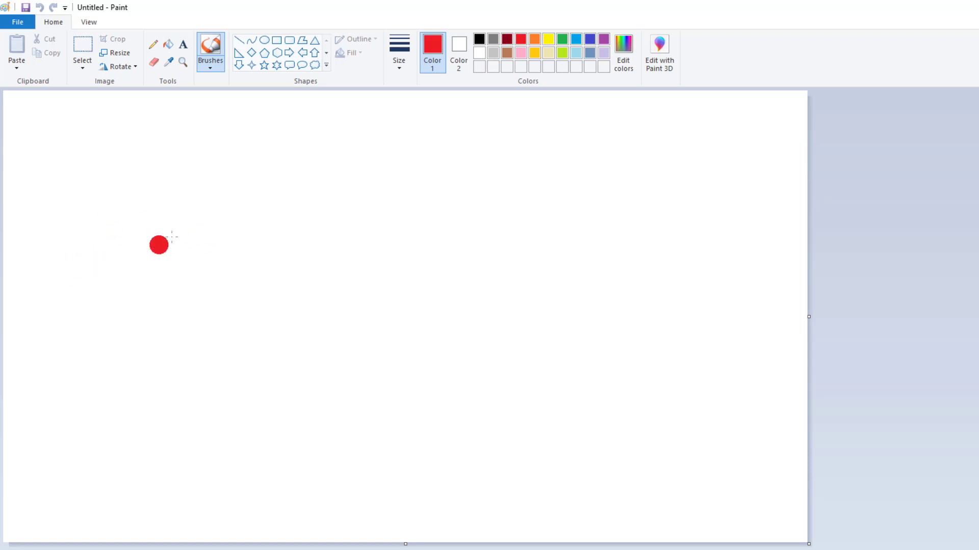
pyautogui.moveTo(173, 197); pyautogui.dragTo(154, 268)
pyautogui.moveTo(216, 238); pyautogui.dragTo(280, 244)
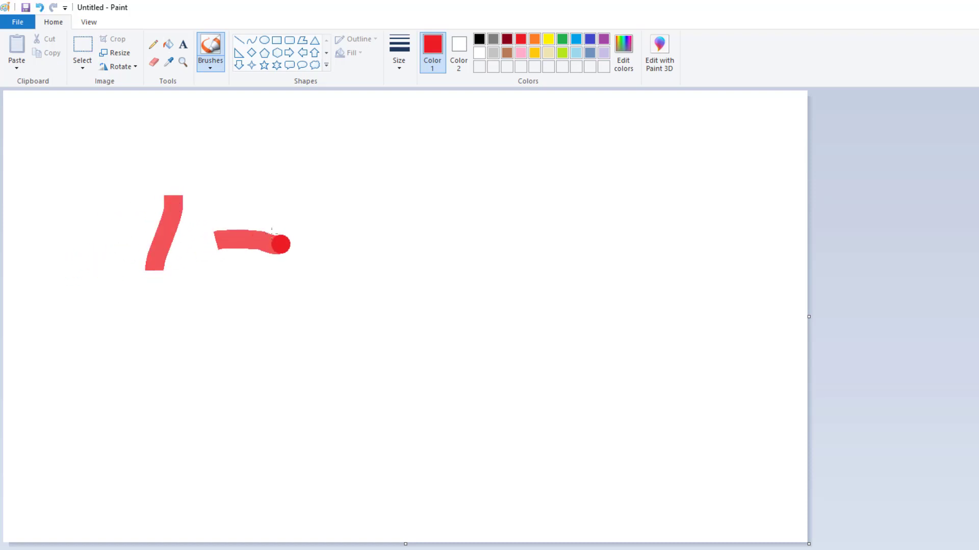
pyautogui.moveTo(253, 207); pyautogui.dragTo(220, 296)
pyautogui.moveTo(340, 217); pyautogui.dragTo(263, 326)
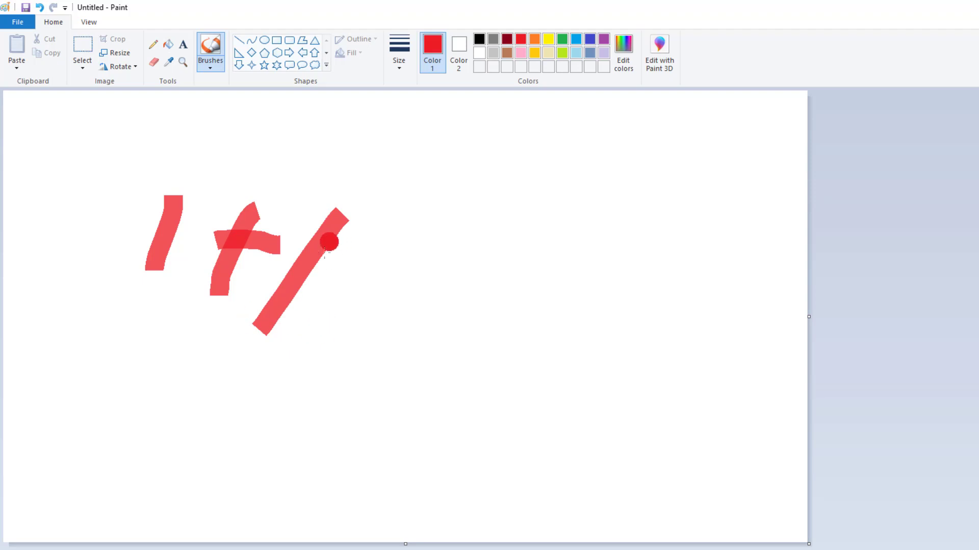
pyautogui.hotkey('ctrl', 'z')
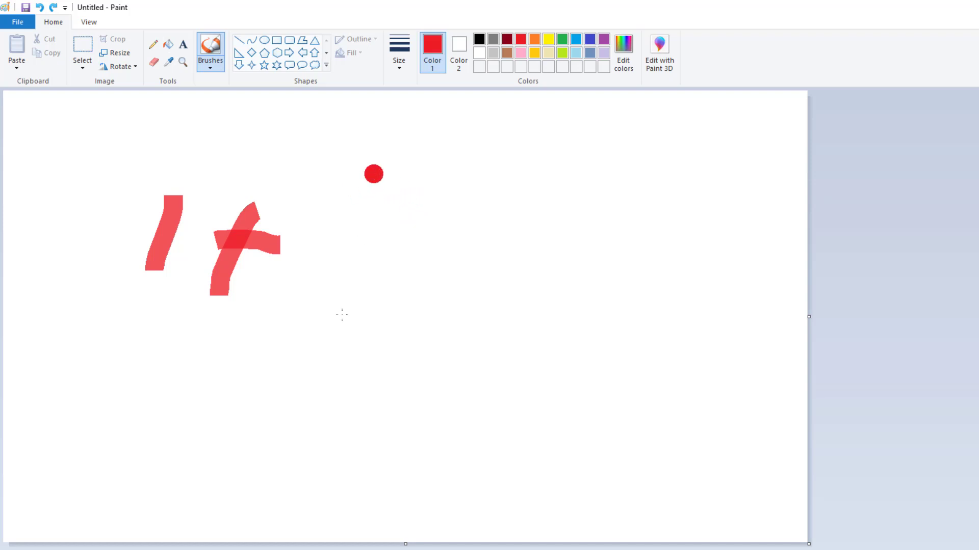
# Step: Write the word "Paint" in large red marker letters beside the cross, and draw a plus sign below the word
pyautogui.moveTo(374, 175); pyautogui.dragTo(338, 332)
pyautogui.moveTo(376, 204); pyautogui.dragTo(376, 240)
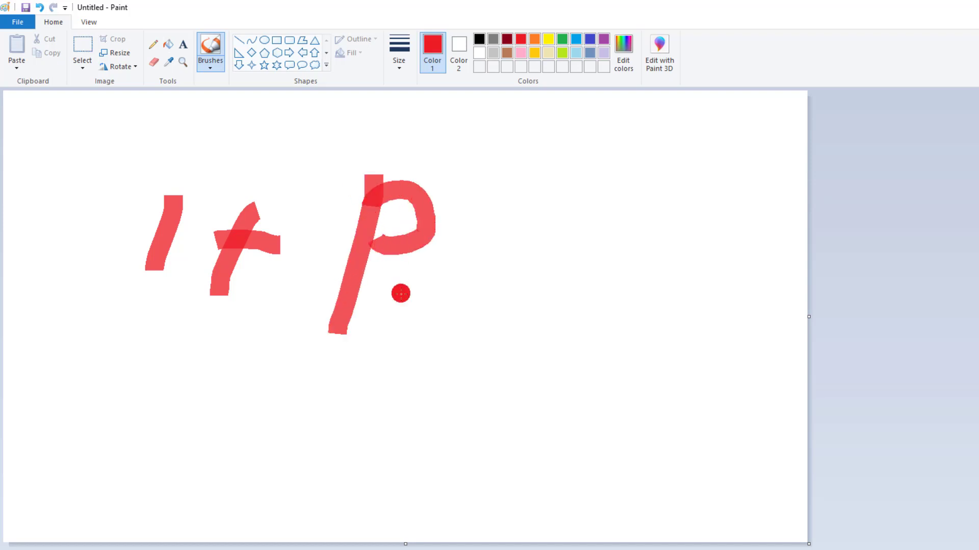
pyautogui.moveTo(429, 279)
pyautogui.mouseDown()
pyautogui.moveTo(383, 315)
pyautogui.moveTo(431, 282)
pyautogui.mouseUp()
pyautogui.moveTo(425, 285); pyautogui.dragTo(427, 325)
pyautogui.moveTo(461, 279); pyautogui.dragTo(451, 315)
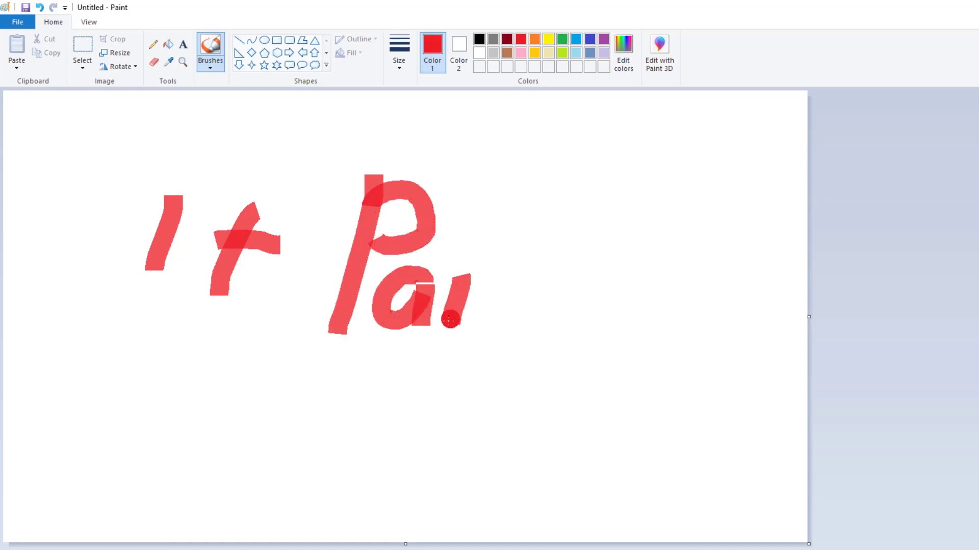
pyautogui.moveTo(493, 280)
pyautogui.mouseDown()
pyautogui.moveTo(478, 338)
pyautogui.moveTo(491, 308)
pyautogui.moveTo(512, 339)
pyautogui.mouseUp()
pyautogui.moveTo(568, 268)
pyautogui.mouseDown()
pyautogui.moveTo(540, 349)
pyautogui.moveTo(571, 347)
pyautogui.mouseUp()
pyautogui.moveTo(533, 306); pyautogui.dragTo(585, 304)
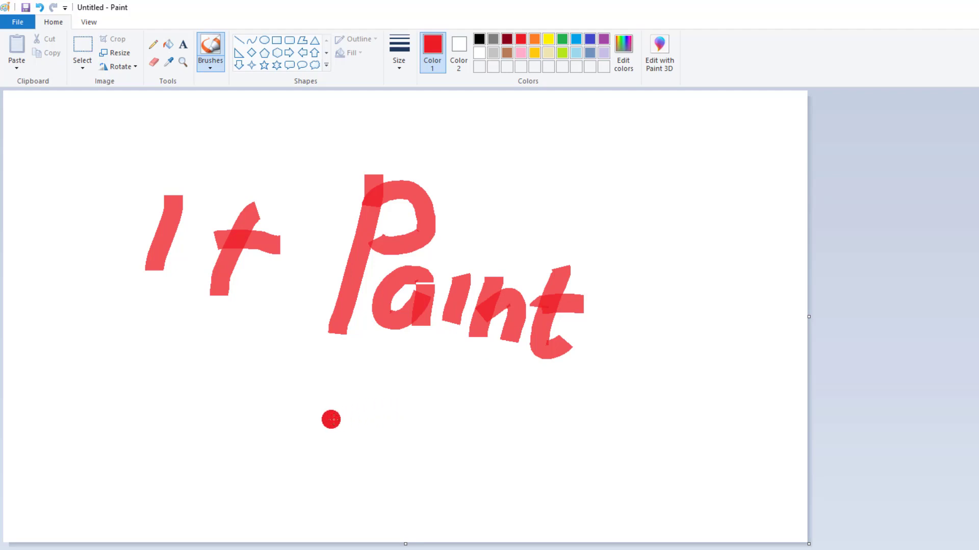
pyautogui.moveTo(331, 419); pyautogui.dragTo(401, 425)
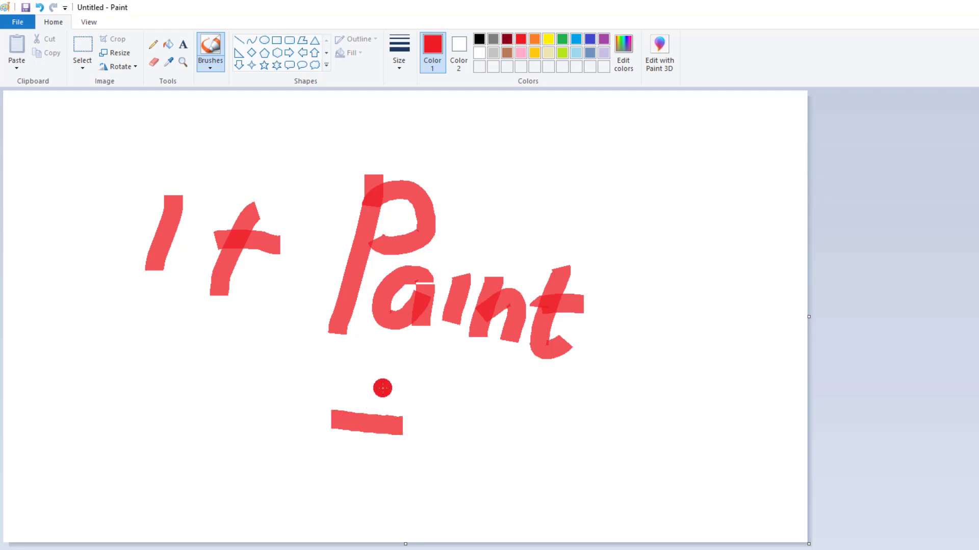
pyautogui.moveTo(383, 388); pyautogui.dragTo(358, 456)
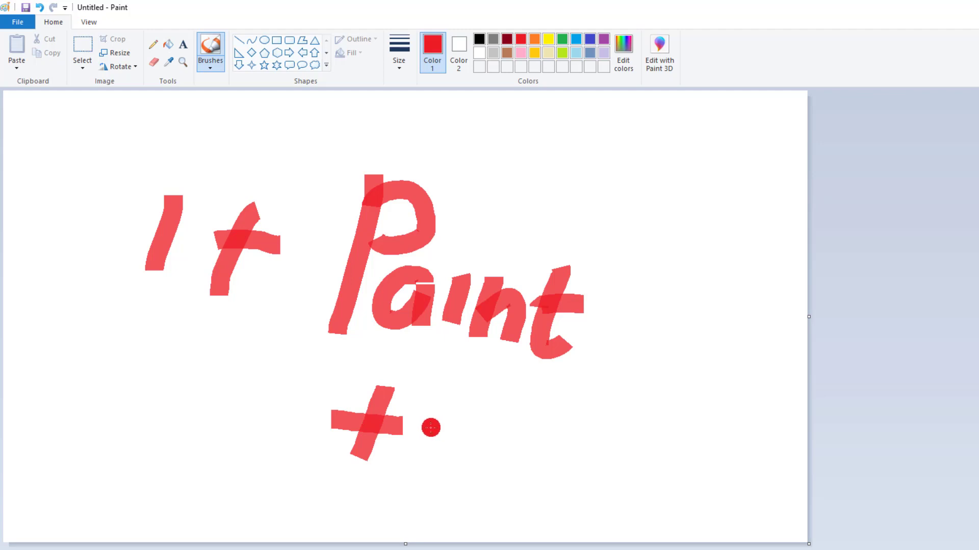
# Step: Start a new blank canvas without saving the "Paint" lettering, and choose the Natural pencil brush
pyautogui.hotkey('alt', 'F4')
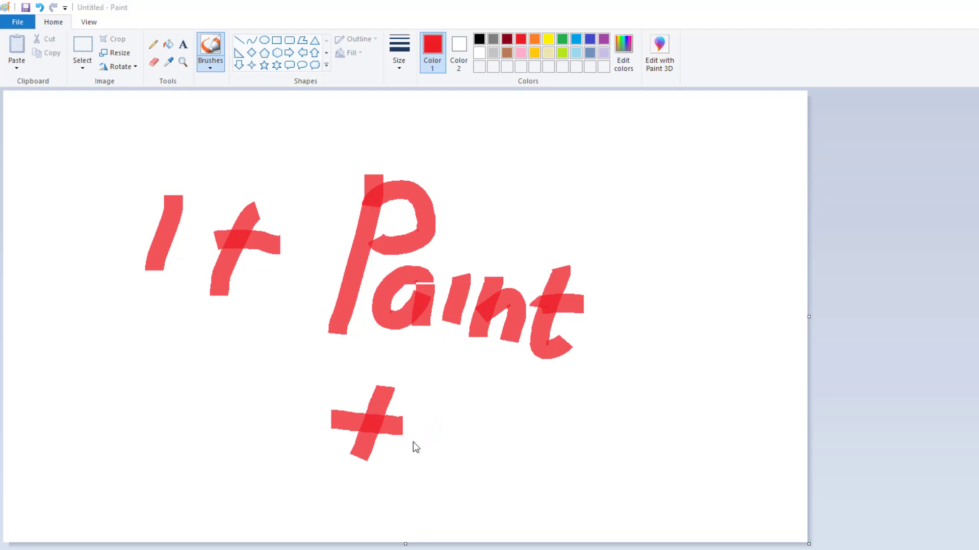
pyautogui.click(627, 329)
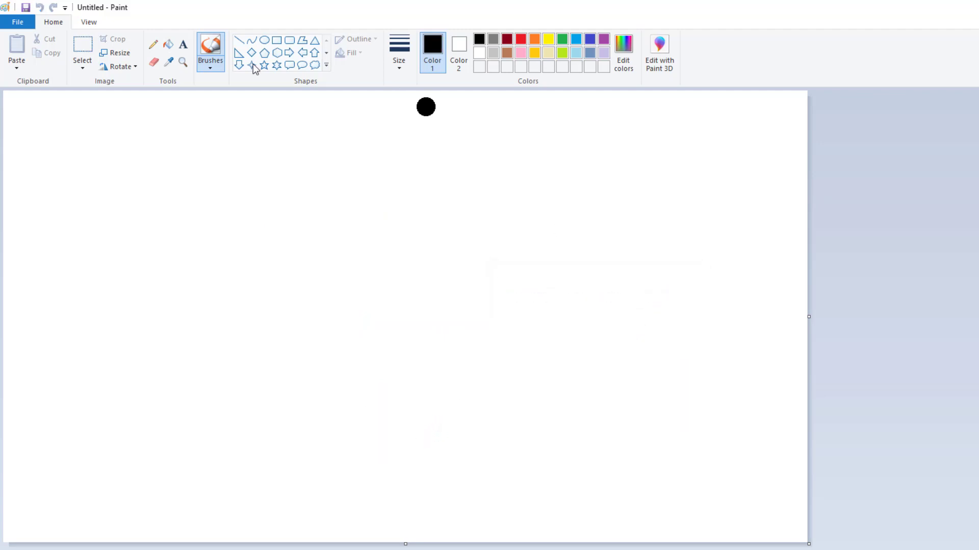
pyautogui.click(211, 66)
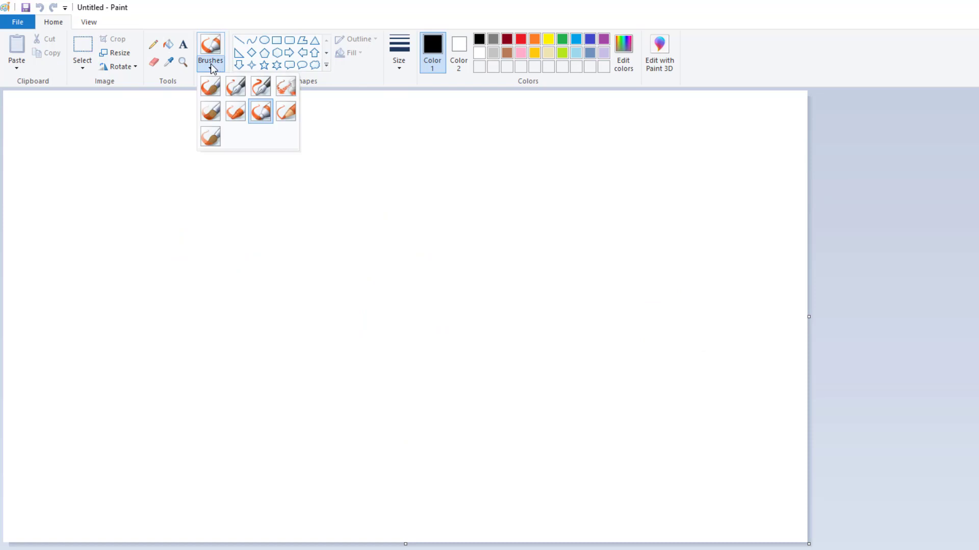
pyautogui.click(287, 111)
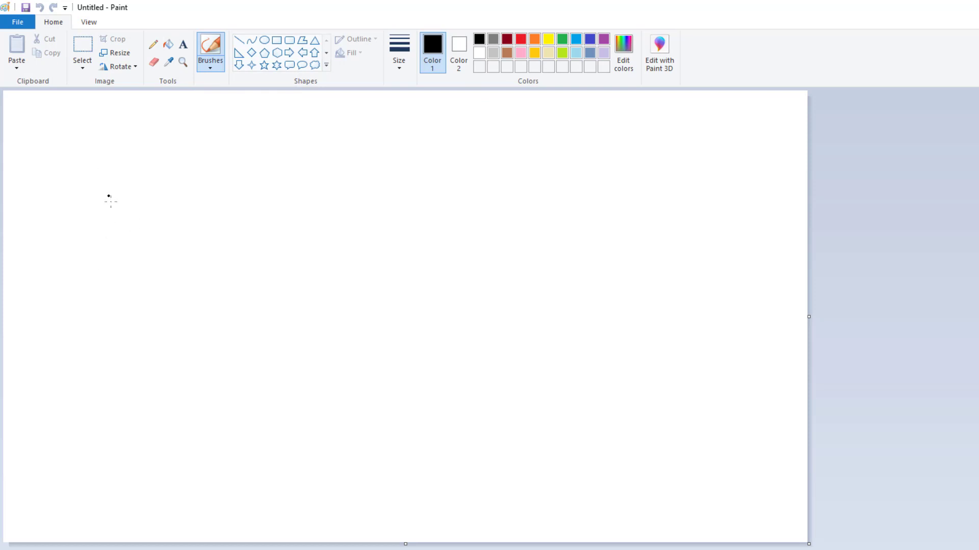
# Step: Draw a long black pencil line, a wavy zigzag below it and a looped cloud outline beneath the zigzag
pyautogui.moveTo(89, 178); pyautogui.dragTo(488, 205)
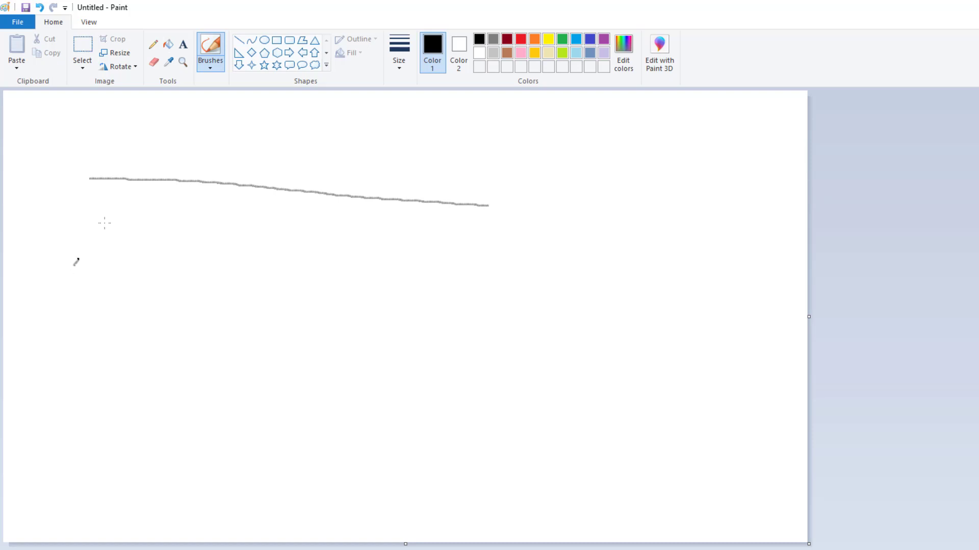
pyautogui.moveTo(74, 265)
pyautogui.mouseDown()
pyautogui.moveTo(118, 266)
pyautogui.moveTo(146, 248)
pyautogui.moveTo(203, 256)
pyautogui.moveTo(272, 228)
pyautogui.moveTo(304, 234)
pyautogui.moveTo(326, 271)
pyautogui.moveTo(447, 252)
pyautogui.moveTo(490, 278)
pyautogui.moveTo(578, 266)
pyautogui.mouseUp()
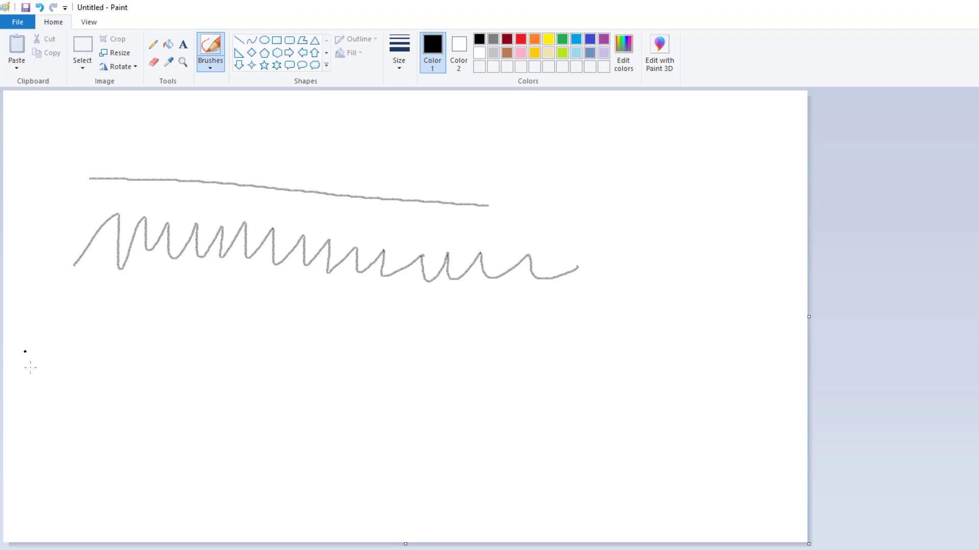
pyautogui.moveTo(40, 385)
pyautogui.mouseDown()
pyautogui.moveTo(201, 371)
pyautogui.moveTo(214, 427)
pyautogui.moveTo(73, 399)
pyautogui.moveTo(68, 356)
pyautogui.moveTo(96, 337)
pyautogui.mouseUp()
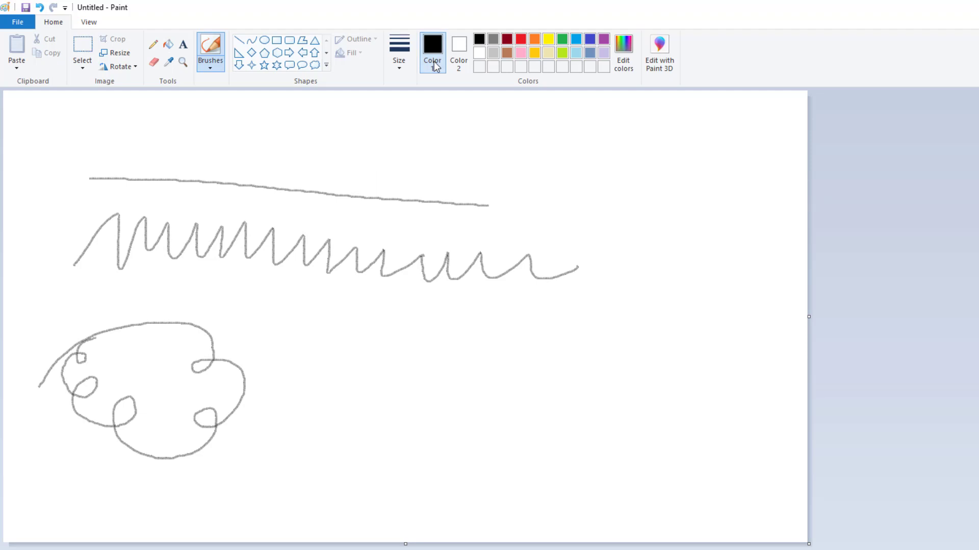
# Step: Draw a thicker pencil zigzag beside the cloud at the third size, plus a stepped, looping stroke around its lower and right sides
pyautogui.click(400, 65)
pyautogui.click(423, 136)
pyautogui.moveTo(375, 373)
pyautogui.mouseDown()
pyautogui.moveTo(464, 347)
pyautogui.moveTo(452, 398)
pyautogui.moveTo(526, 387)
pyautogui.moveTo(652, 398)
pyautogui.mouseUp()
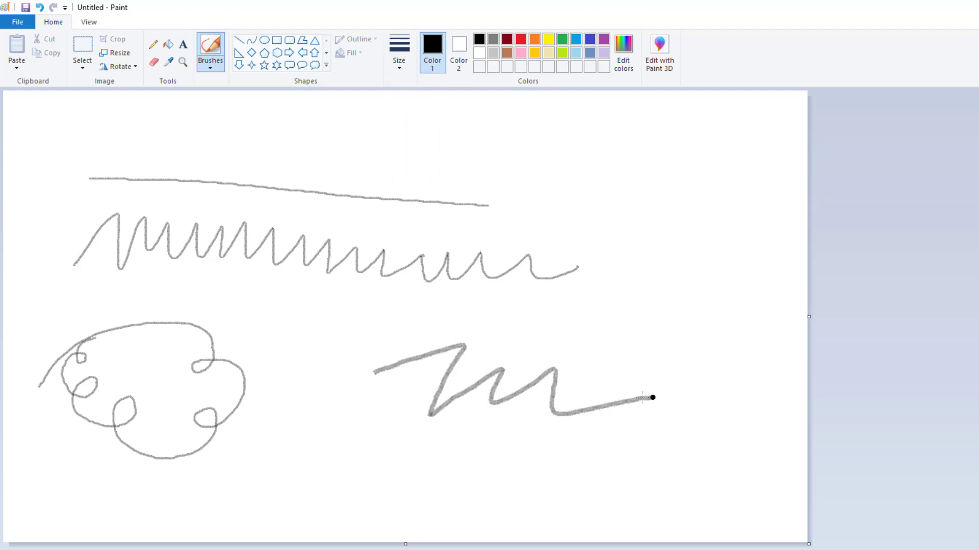
pyautogui.moveTo(481, 440)
pyautogui.mouseDown()
pyautogui.moveTo(765, 491)
pyautogui.moveTo(746, 320)
pyautogui.moveTo(684, 235)
pyautogui.moveTo(686, 301)
pyautogui.moveTo(657, 186)
pyautogui.moveTo(591, 237)
pyautogui.moveTo(608, 136)
pyautogui.mouseUp()
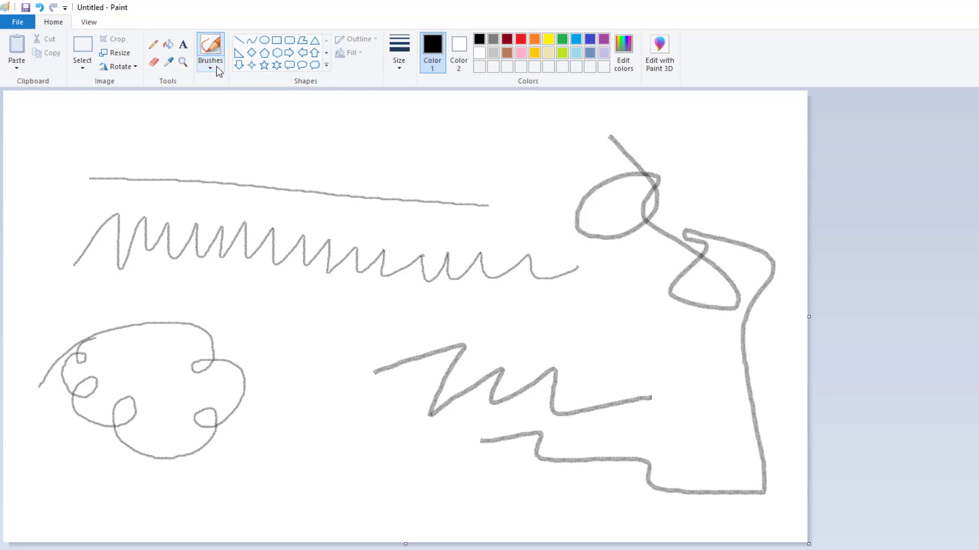
# Step: Start a new blank canvas without saving the pencil drawing, and choose the Watercolor brush
pyautogui.hotkey('alt', 'F4')
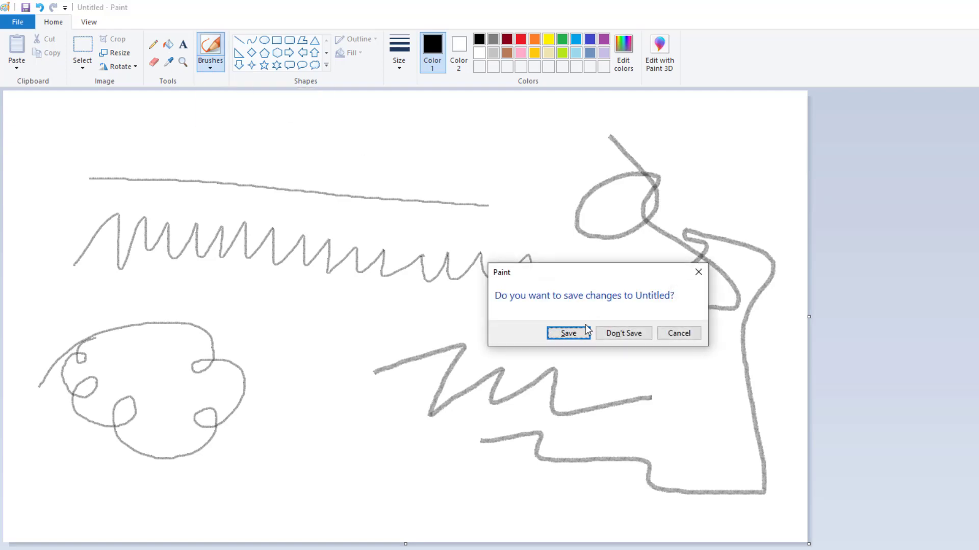
pyautogui.click(615, 336)
pyautogui.click(210, 61)
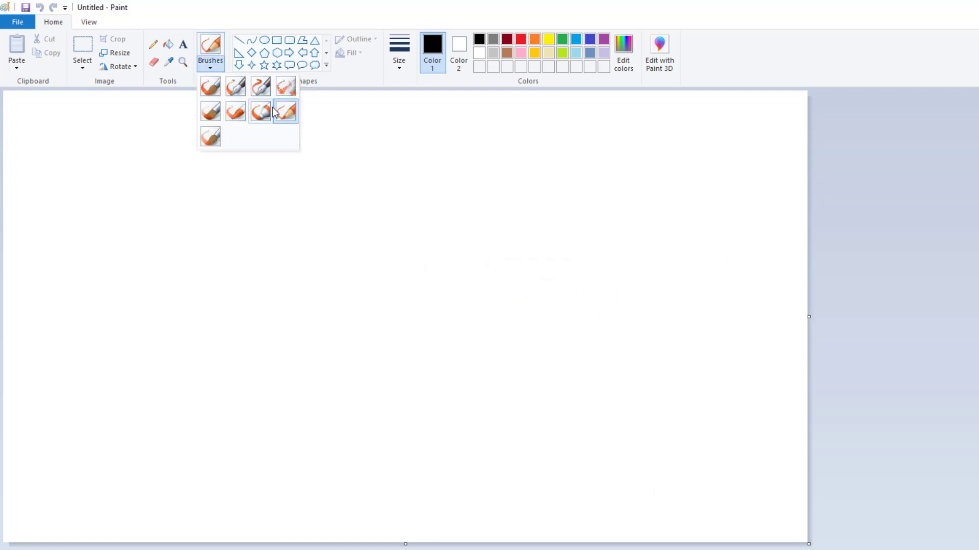
pyautogui.click(211, 137)
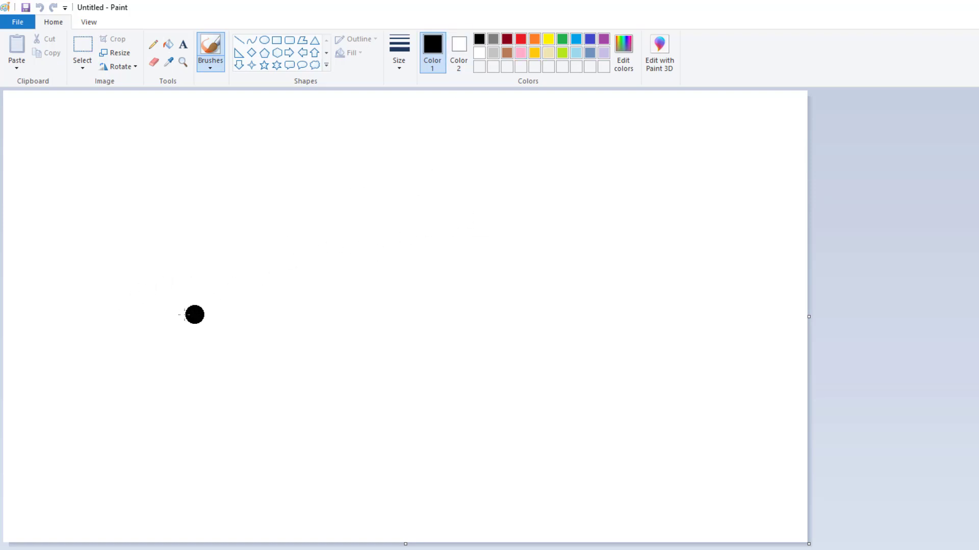
# Step: Draw the outline of a ship's hull in black watercolor at the thinnest brush size, around the canvas's lower middle
pyautogui.click(404, 67)
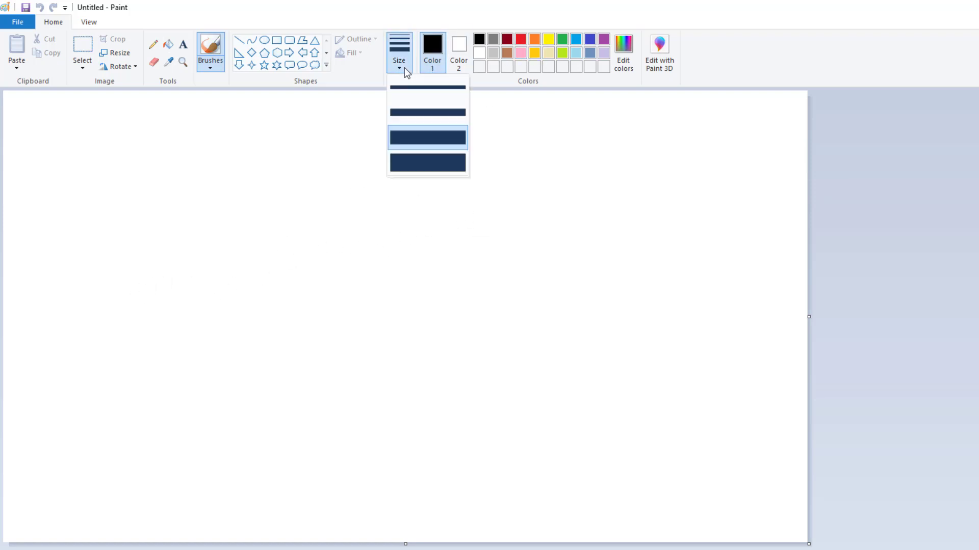
pyautogui.click(422, 87)
pyautogui.moveTo(144, 330); pyautogui.dragTo(494, 353)
pyautogui.moveTo(149, 333)
pyautogui.mouseDown()
pyautogui.moveTo(206, 412)
pyautogui.moveTo(347, 432)
pyautogui.moveTo(456, 435)
pyautogui.mouseUp()
pyautogui.moveTo(491, 351)
pyautogui.mouseDown()
pyautogui.moveTo(465, 403)
pyautogui.moveTo(431, 436)
pyautogui.mouseUp()
# Step: Draw three round portholes in a row on the hull, and a low deck with a domed cabin above it
pyautogui.moveTo(265, 366)
pyautogui.mouseDown()
pyautogui.moveTo(251, 390)
pyautogui.moveTo(267, 366)
pyautogui.moveTo(319, 368)
pyautogui.mouseUp()
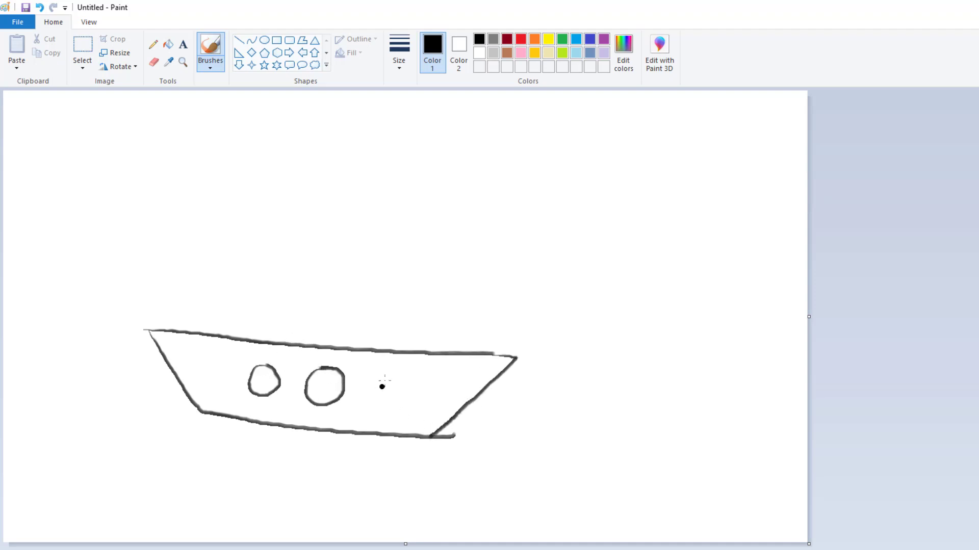
pyautogui.moveTo(385, 380)
pyautogui.mouseDown()
pyautogui.moveTo(387, 407)
pyautogui.moveTo(399, 378)
pyautogui.moveTo(379, 373)
pyautogui.mouseUp()
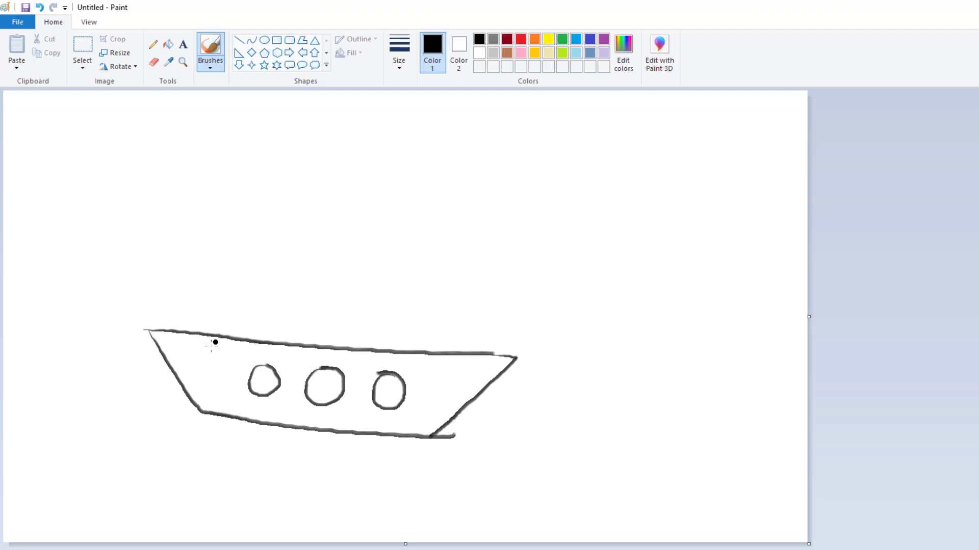
pyautogui.moveTo(234, 337)
pyautogui.mouseDown()
pyautogui.moveTo(356, 325)
pyautogui.moveTo(392, 332)
pyautogui.moveTo(413, 356)
pyautogui.mouseUp()
pyautogui.moveTo(282, 322)
pyautogui.mouseDown()
pyautogui.moveTo(328, 288)
pyautogui.moveTo(357, 306)
pyautogui.moveTo(358, 328)
pyautogui.mouseUp()
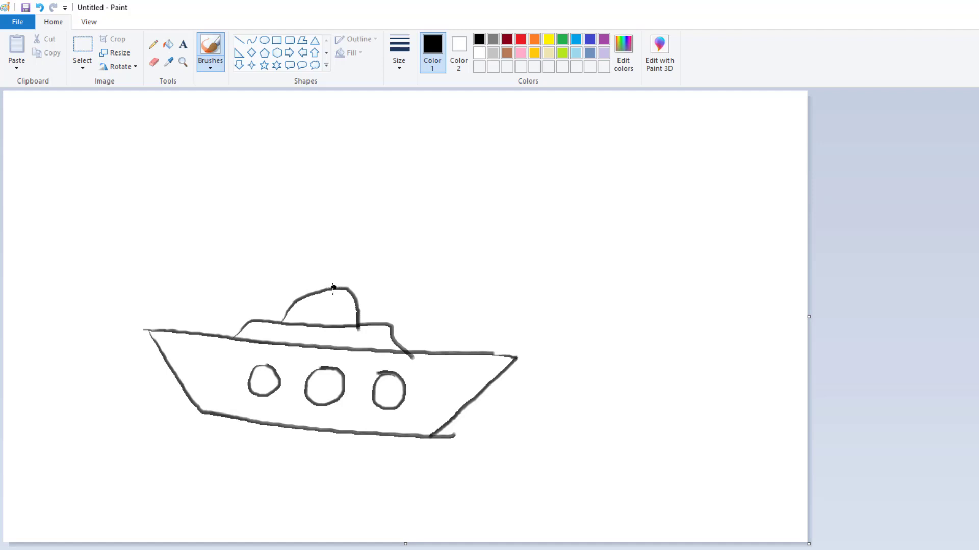
# Step: Draw a slanted mast on the domed cabin with a two-striped flag at its top
pyautogui.moveTo(337, 287)
pyautogui.mouseDown()
pyautogui.moveTo(359, 213)
pyautogui.moveTo(417, 222)
pyautogui.mouseUp()
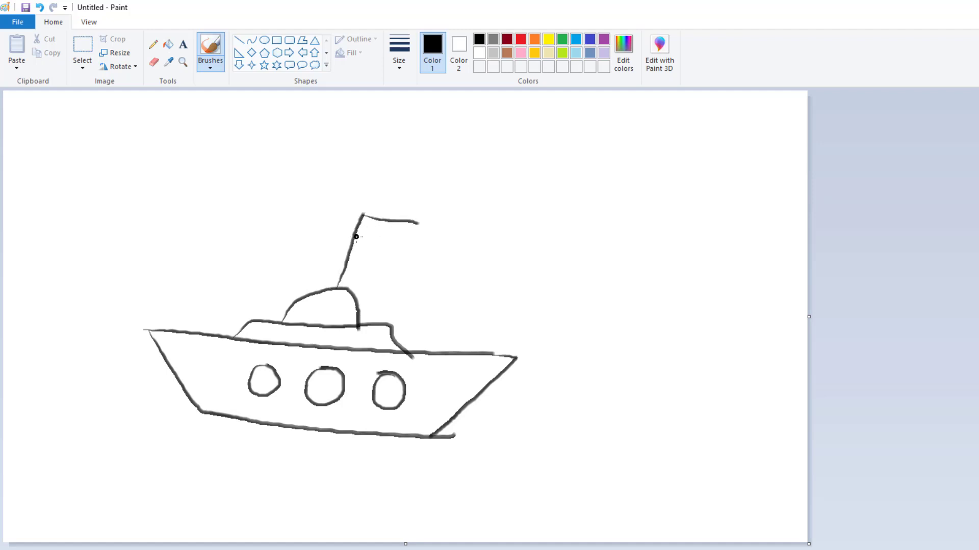
pyautogui.moveTo(356, 235)
pyautogui.mouseDown()
pyautogui.moveTo(402, 236)
pyautogui.moveTo(392, 253)
pyautogui.mouseUp()
pyautogui.moveTo(418, 222); pyautogui.dragTo(392, 254)
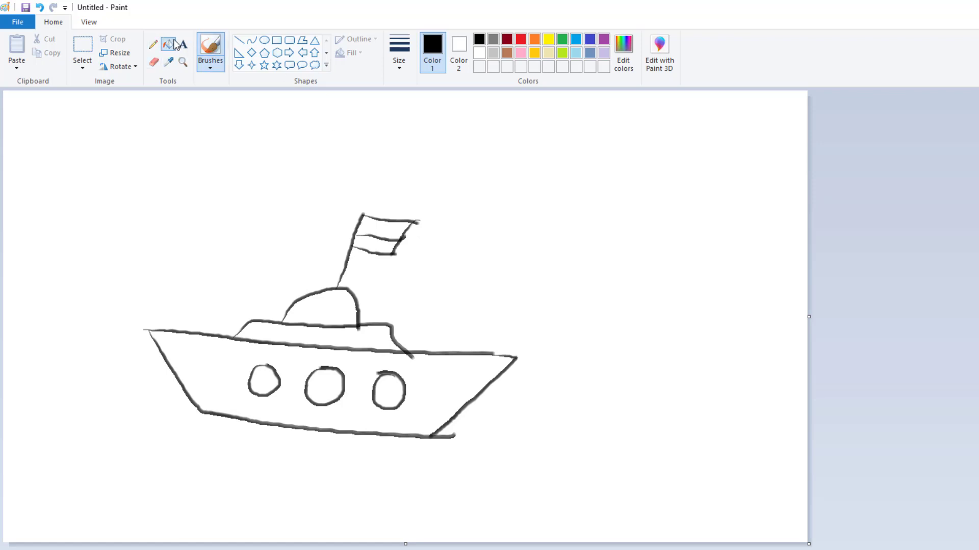
# Step: Try to fill both flag stripes with red, and undo the fills
pyautogui.click(168, 44)
pyautogui.click(521, 38)
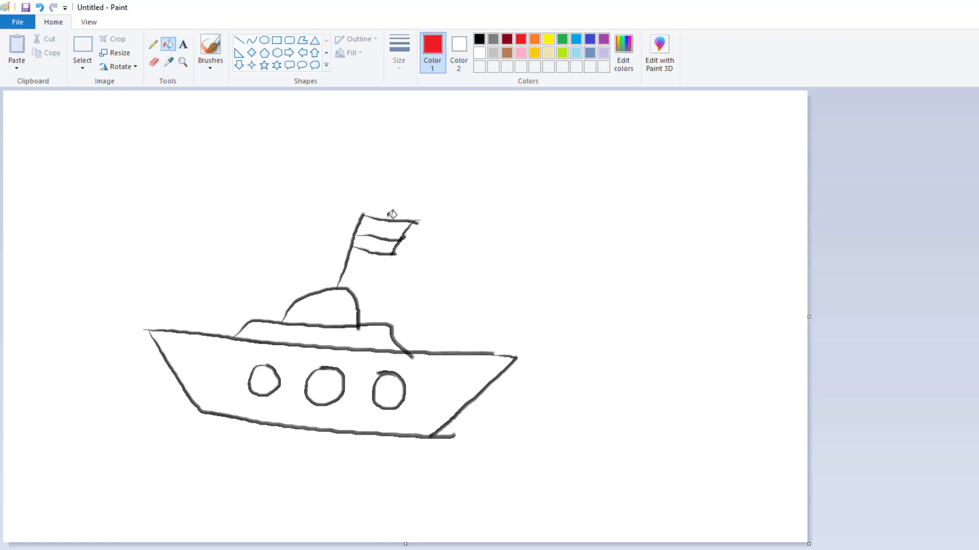
pyautogui.click(395, 221)
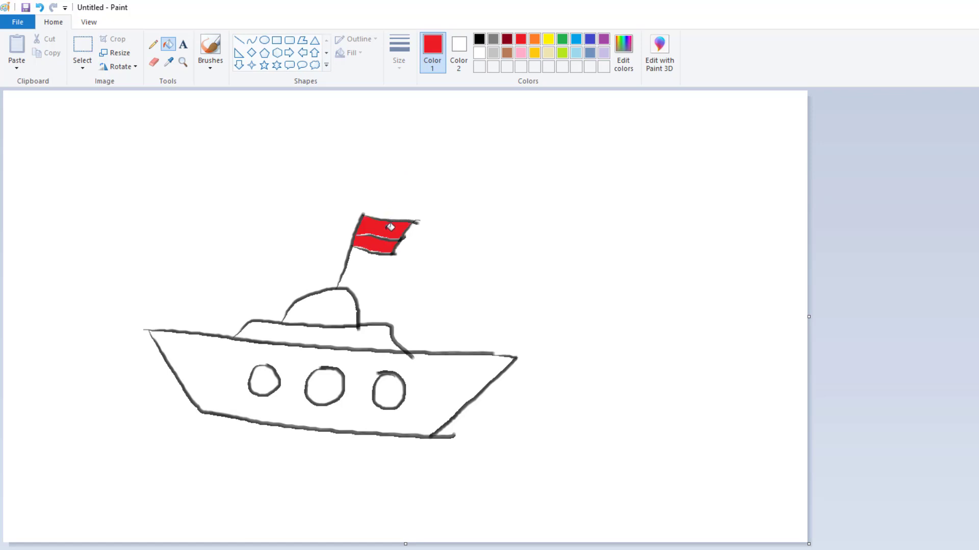
pyautogui.hotkey('ctrl', 'z')
pyautogui.hotkey('ctrl', 'z')
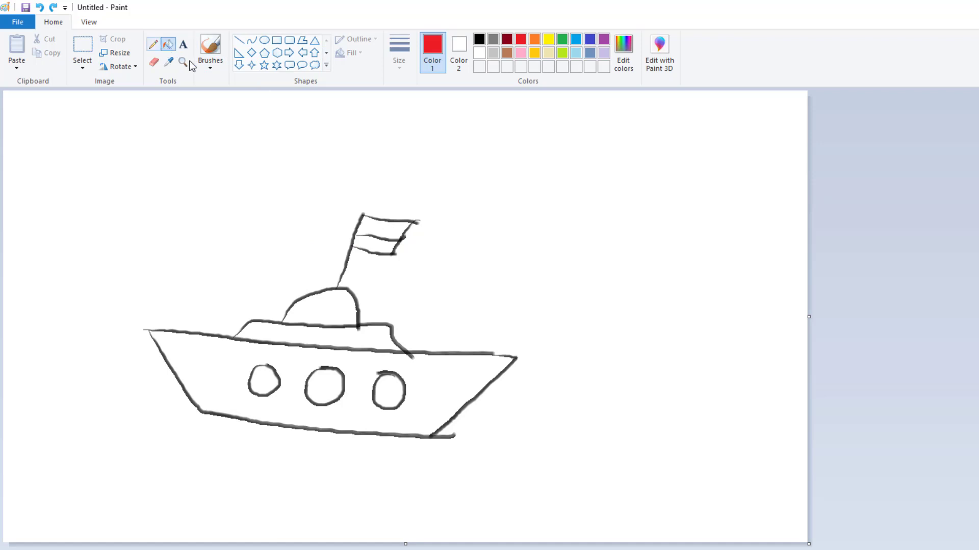
# Step: Darken the flag's middle dividing line with the black Watercolor brush at the thinnest size
pyautogui.click(215, 47)
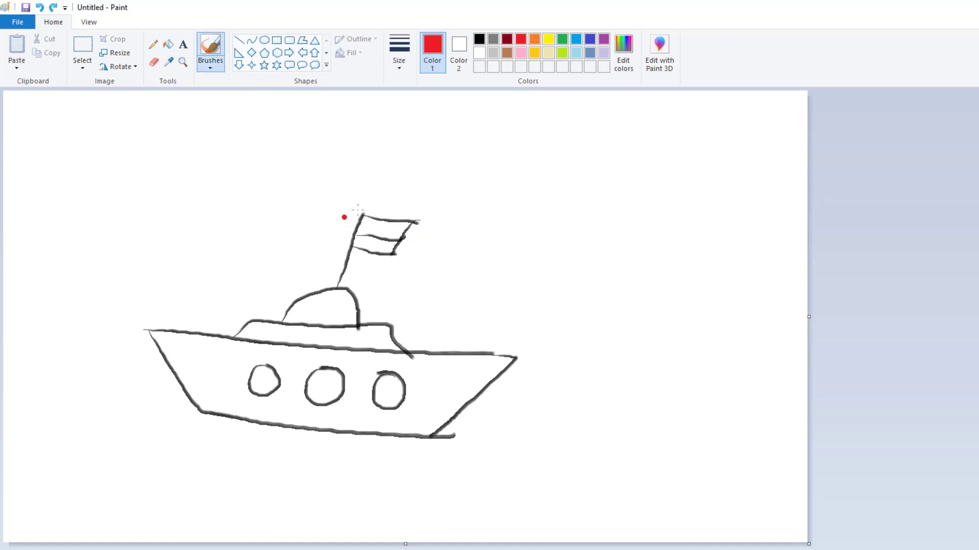
pyautogui.click(400, 70)
pyautogui.click(432, 88)
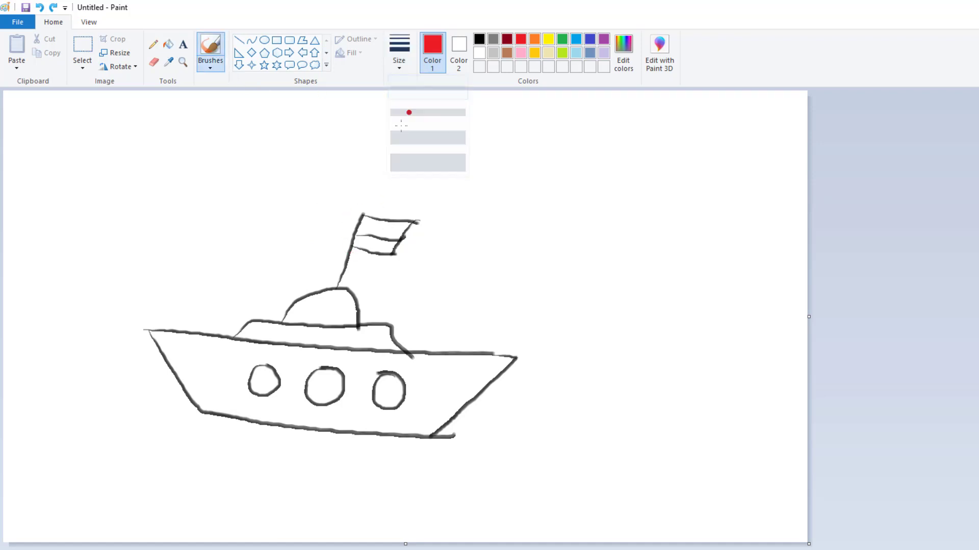
pyautogui.click(479, 39)
pyautogui.moveTo(356, 232); pyautogui.dragTo(393, 240)
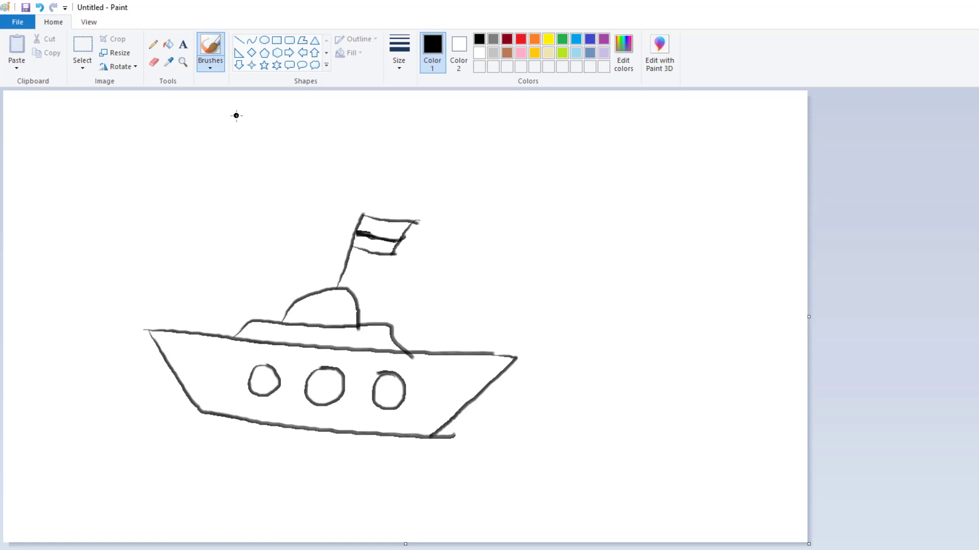
# Step: Color the flag's upper stripe red by hand with the Watercolor brush
pyautogui.click(520, 41)
pyautogui.moveTo(385, 229)
pyautogui.mouseDown()
pyautogui.moveTo(401, 230)
pyautogui.moveTo(379, 235)
pyautogui.moveTo(364, 230)
pyautogui.moveTo(375, 232)
pyautogui.moveTo(368, 219)
pyautogui.moveTo(355, 222)
pyautogui.moveTo(398, 236)
pyautogui.moveTo(411, 224)
pyautogui.moveTo(403, 231)
pyautogui.mouseUp()
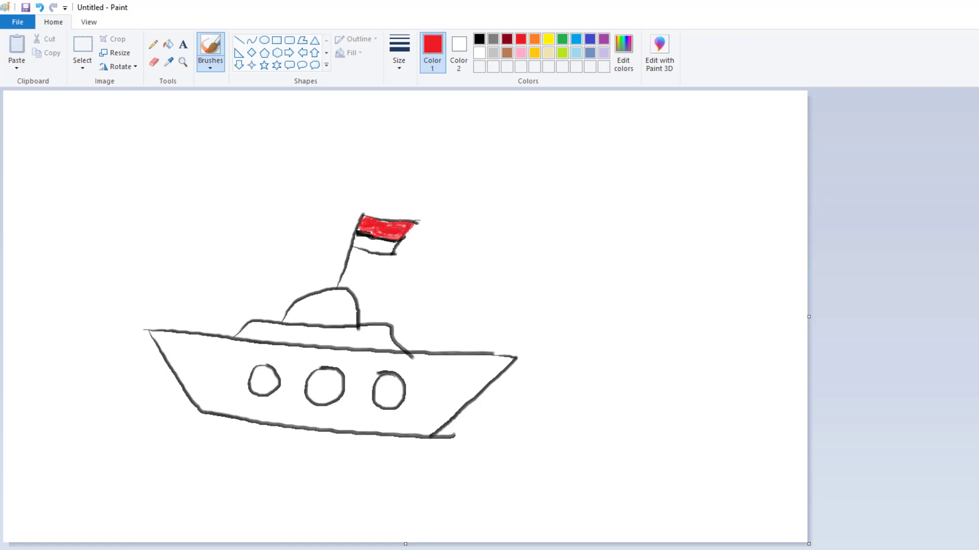
pyautogui.moveTo(408, 222); pyautogui.dragTo(382, 220)
# Step: Draw a wavy light-blue waterline under the ship across the whole canvas width, with a small extra ripple on its right part
pyautogui.click(576, 41)
pyautogui.moveTo(18, 446)
pyautogui.mouseDown()
pyautogui.moveTo(101, 449)
pyautogui.moveTo(231, 438)
pyautogui.moveTo(409, 451)
pyautogui.moveTo(493, 444)
pyautogui.moveTo(812, 472)
pyautogui.mouseUp()
pyautogui.moveTo(608, 461); pyautogui.dragTo(638, 459)
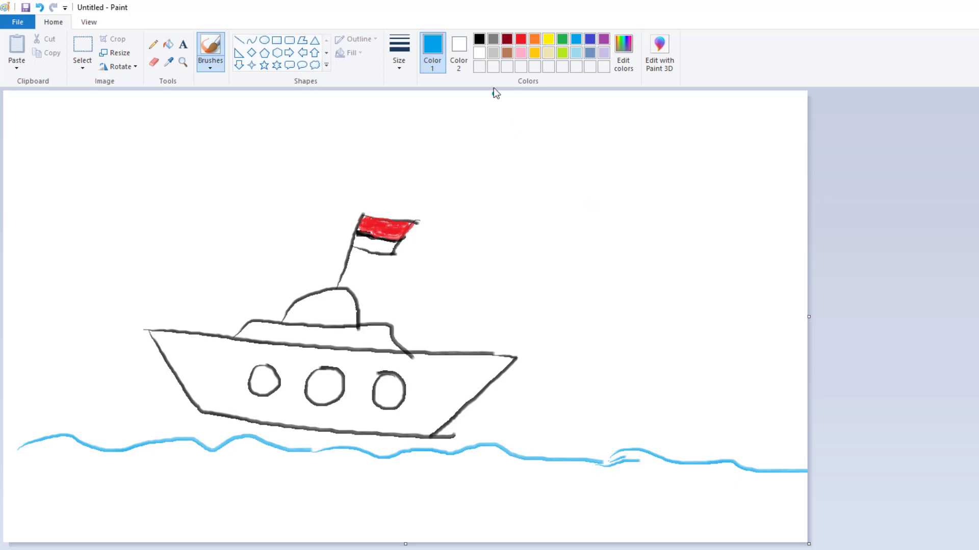
# Step: Start a new blank canvas without saving the ship drawing
pyautogui.hotkey('alt', 'F4')
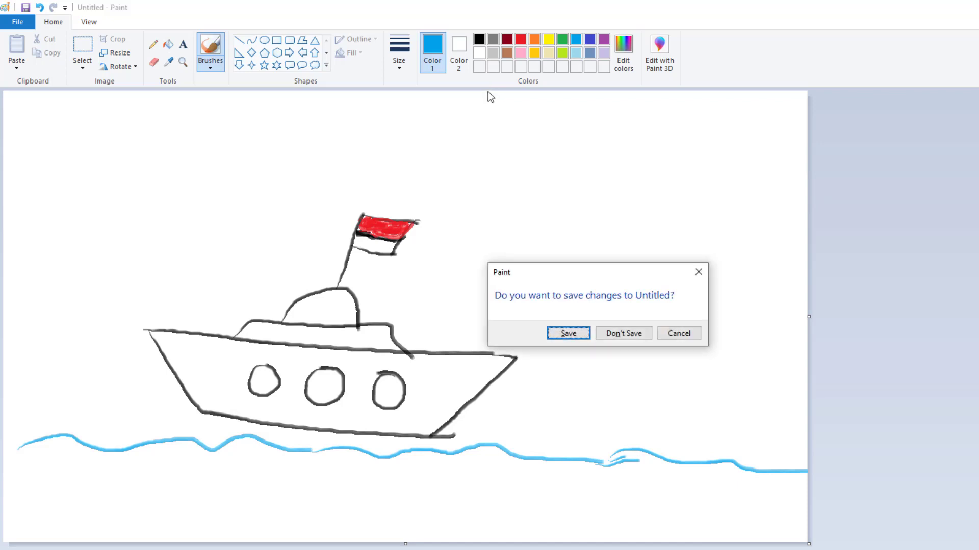
pyautogui.click(623, 333)
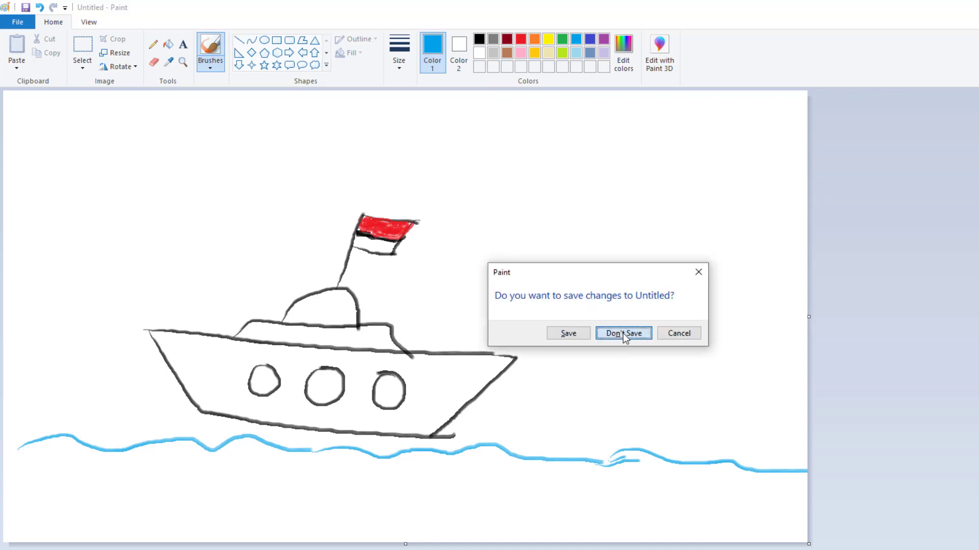
pyautogui.click(210, 65)
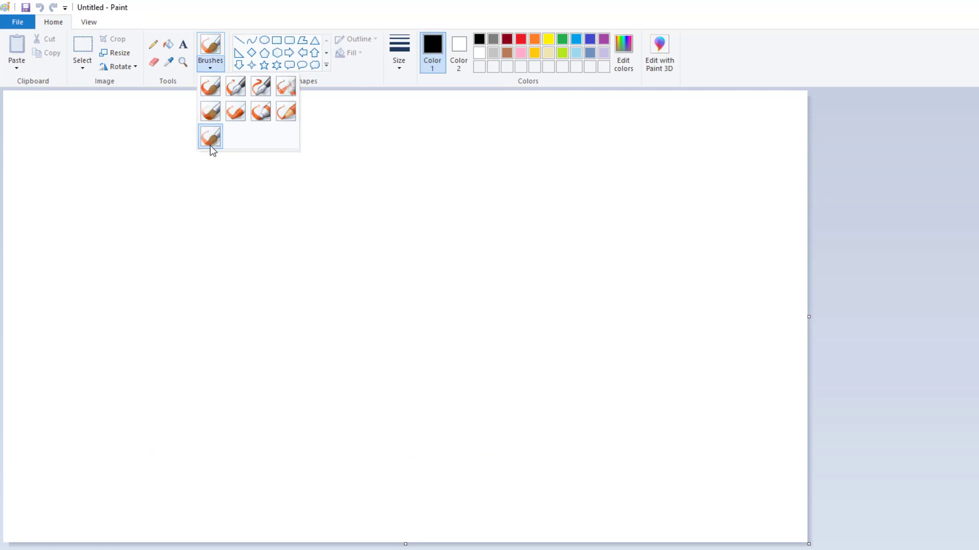
pyautogui.click(423, 237)
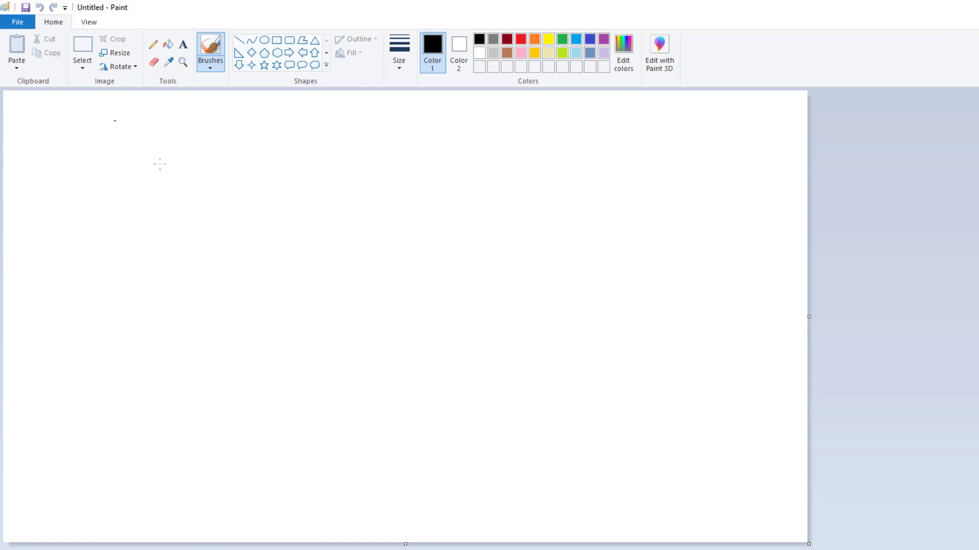
# Step: Choose a brush and draw a black cloud outline with small inward loops near the canvas's upper middle
pyautogui.click(213, 66)
pyautogui.click(215, 91)
pyautogui.moveTo(380, 176)
pyautogui.mouseDown()
pyautogui.moveTo(420, 145)
pyautogui.moveTo(511, 175)
pyautogui.moveTo(456, 236)
pyautogui.moveTo(430, 220)
pyautogui.moveTo(393, 236)
pyautogui.moveTo(382, 206)
pyautogui.moveTo(366, 215)
pyautogui.moveTo(364, 177)
pyautogui.moveTo(385, 179)
pyautogui.moveTo(377, 170)
pyautogui.moveTo(394, 150)
pyautogui.moveTo(416, 151)
pyautogui.mouseUp()
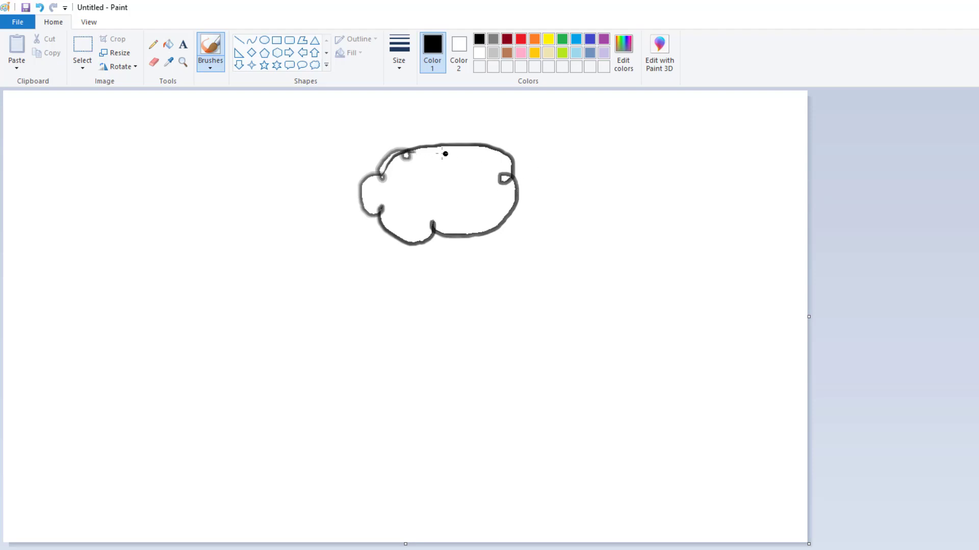